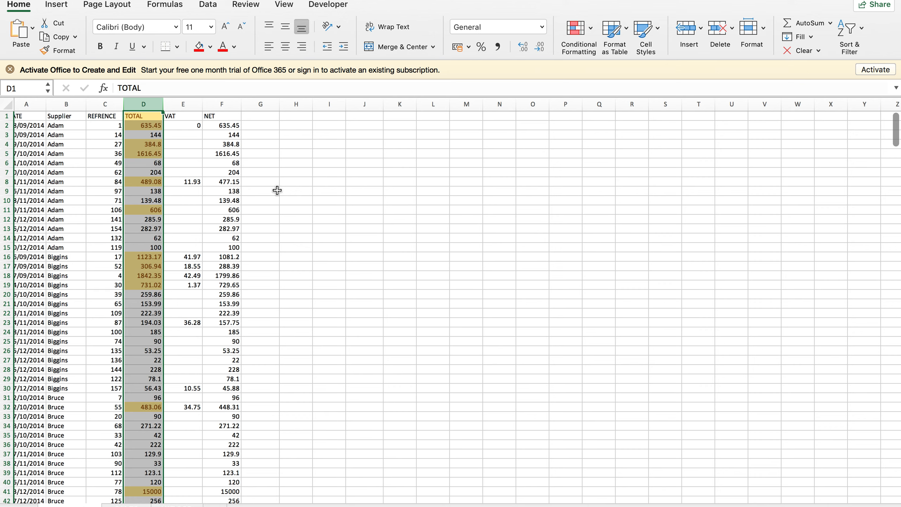
- Create a colour legend by filling cell H6 yellow and entering "greater than 300" in cell I6
click(307, 161)
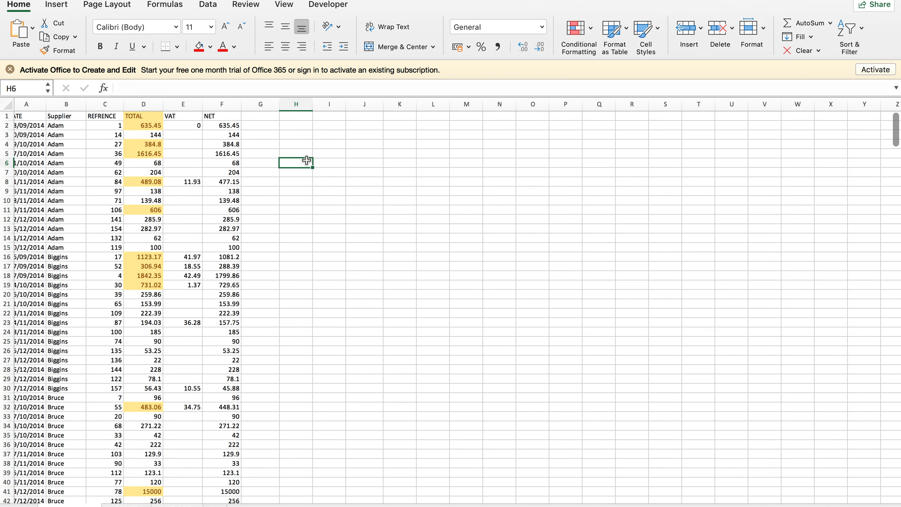
click(210, 47)
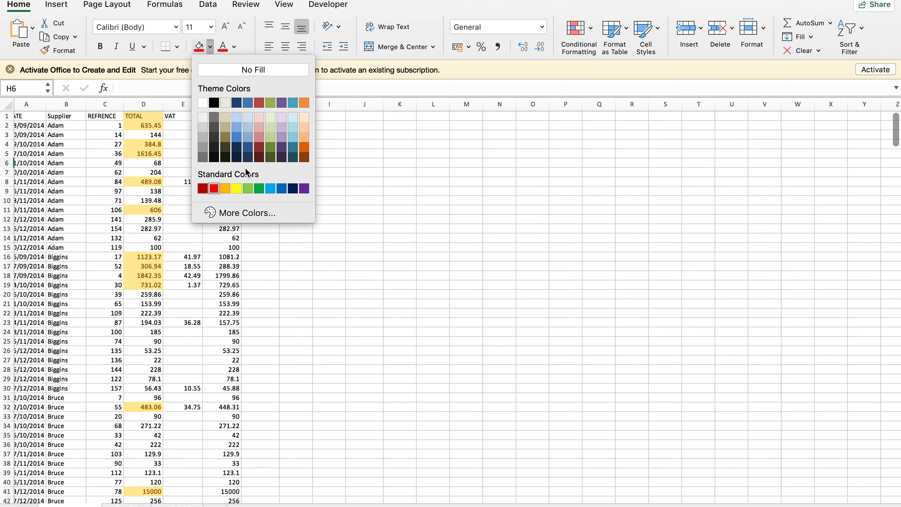
click(237, 188)
click(329, 168)
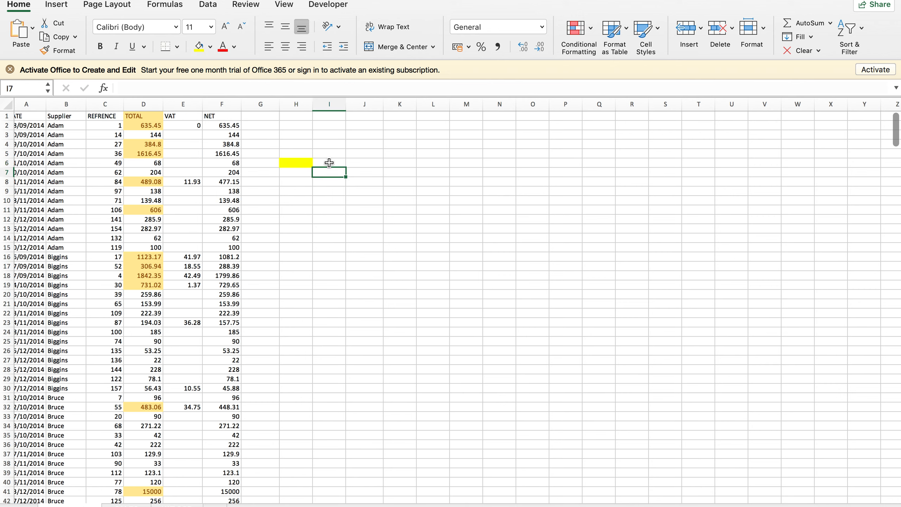
click(329, 162)
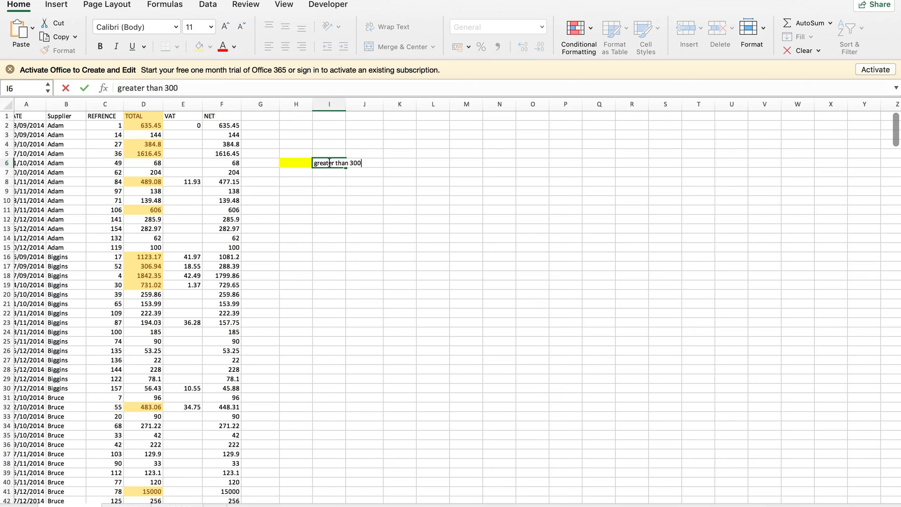
key(Return)
click(294, 155)
click(295, 162)
- Examine the highlighted amounts throughout the TOTAL column to see how they are scattered across the list
click(144, 180)
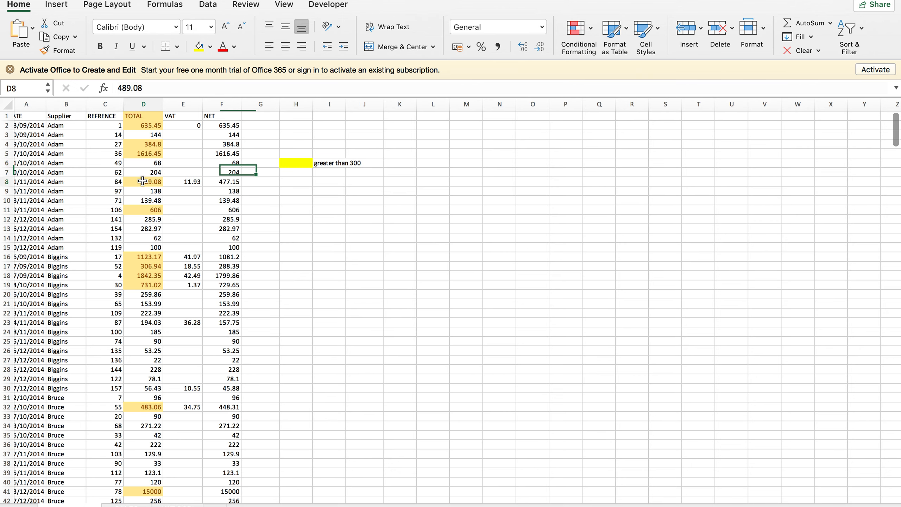
click(139, 263)
scroll(139, 263, down, 12)
scroll(139, 263, left, 1)
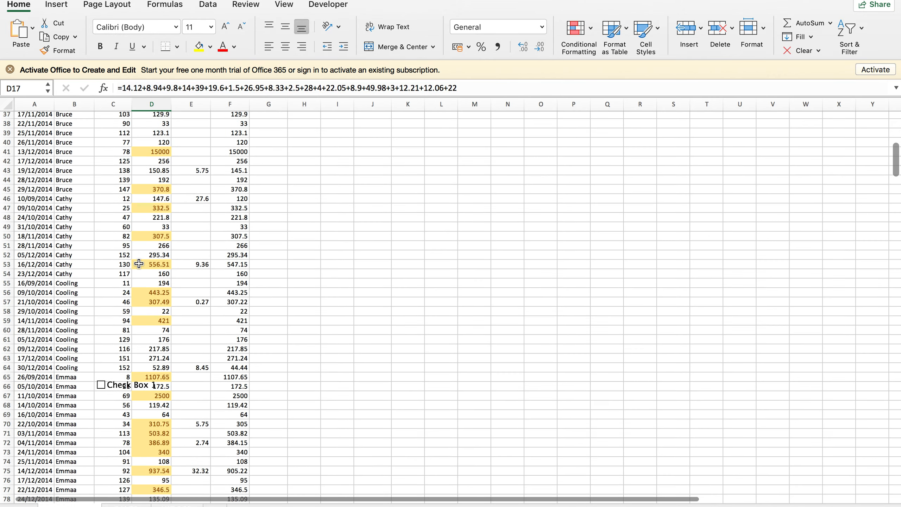
scroll(139, 263, down, 14)
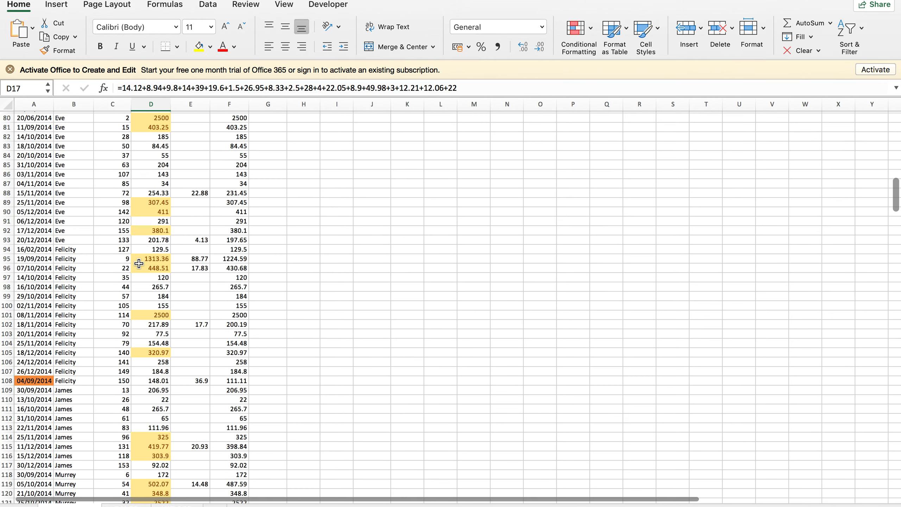
scroll(139, 263, down, 9)
scroll(139, 263, down, 6)
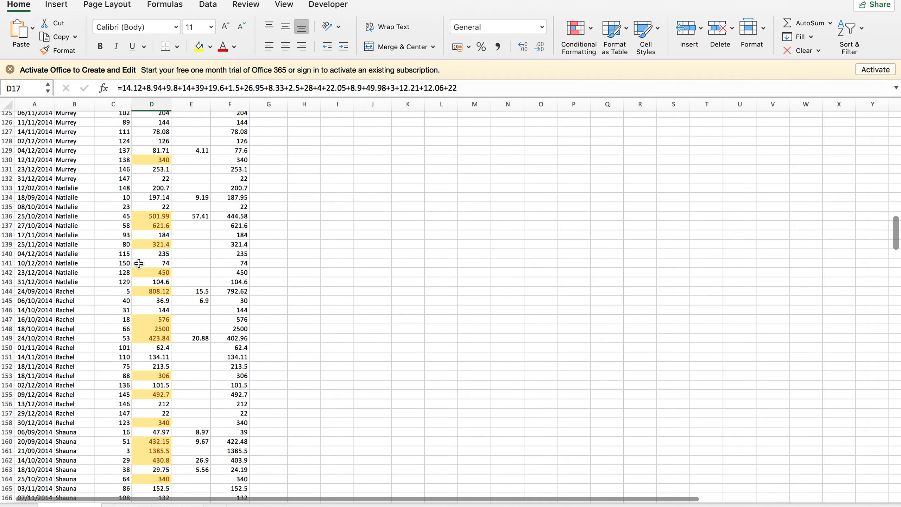
scroll(178, 310, down, 13)
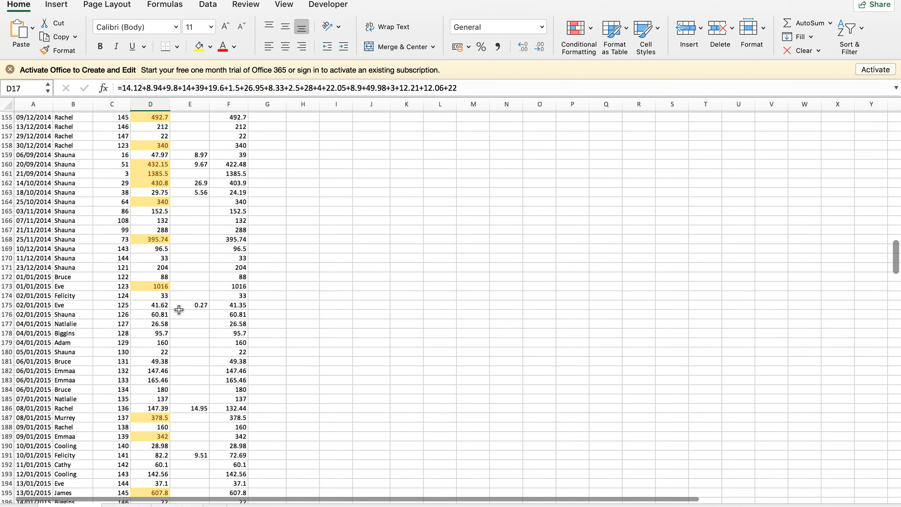
scroll(179, 310, down, 16)
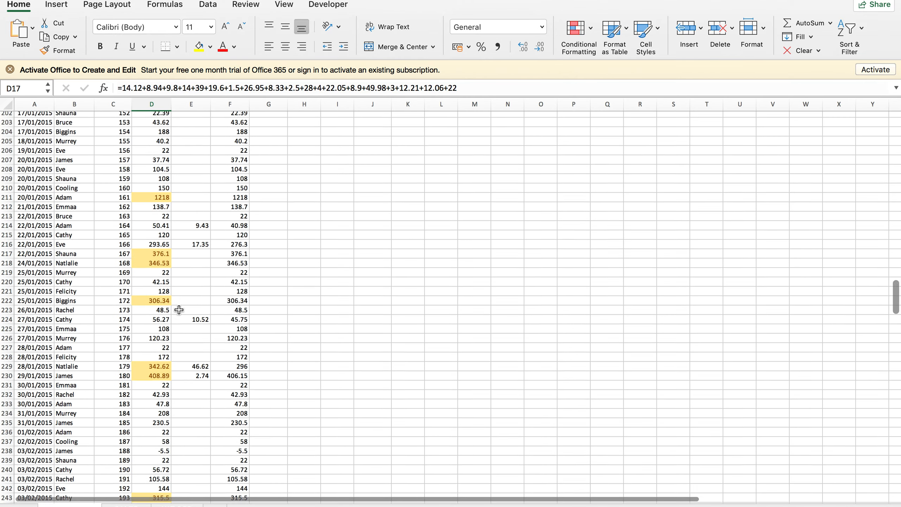
scroll(179, 310, up, 20)
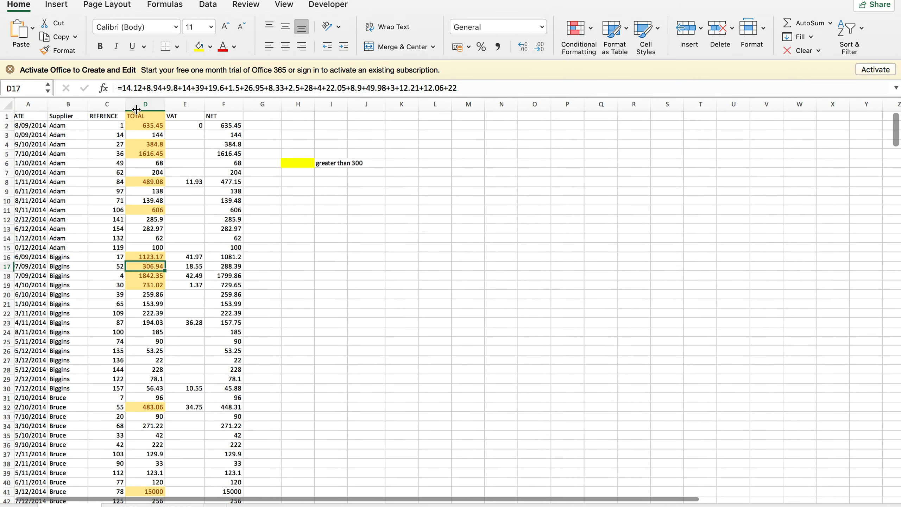
- Turn on filtering for the header row in row 1
click(137, 116)
click(6, 116)
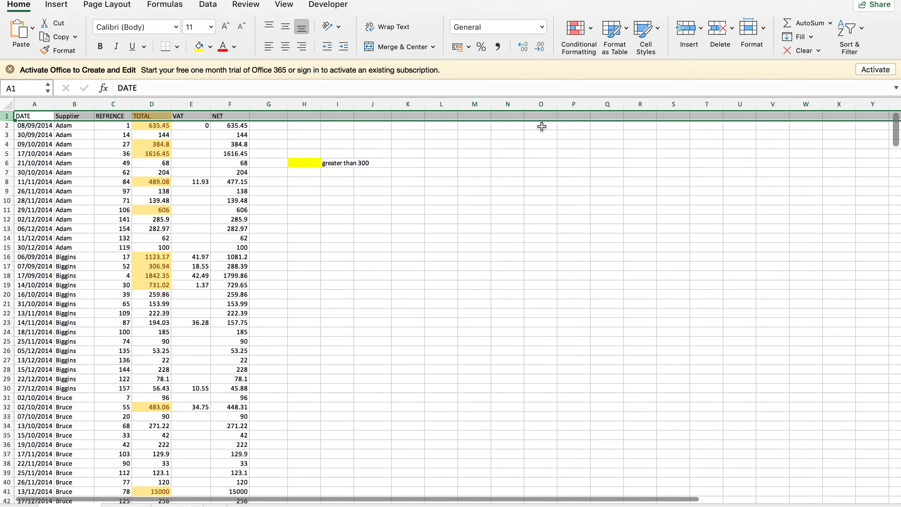
click(858, 43)
click(847, 99)
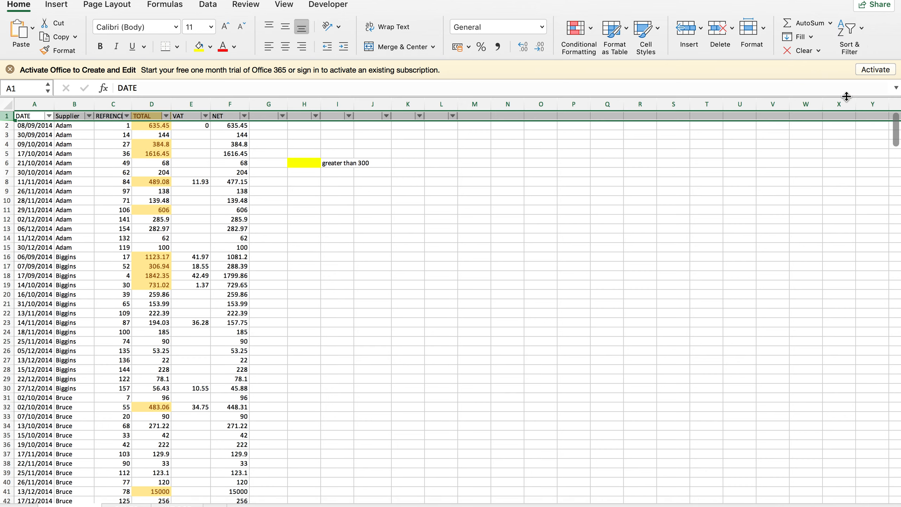
- Sort the table on the TOTAL column by cell colour, with Light Yellow cells first
click(165, 117)
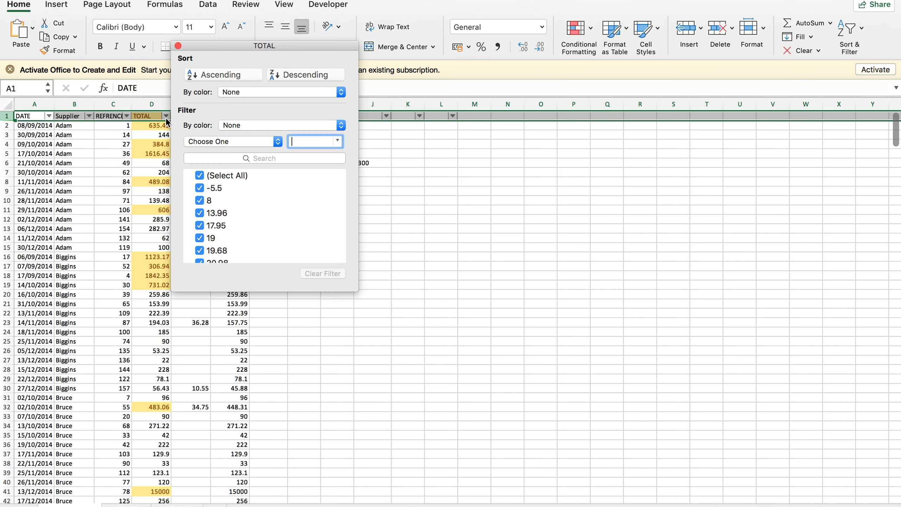
click(256, 93)
mouse_move(257, 101)
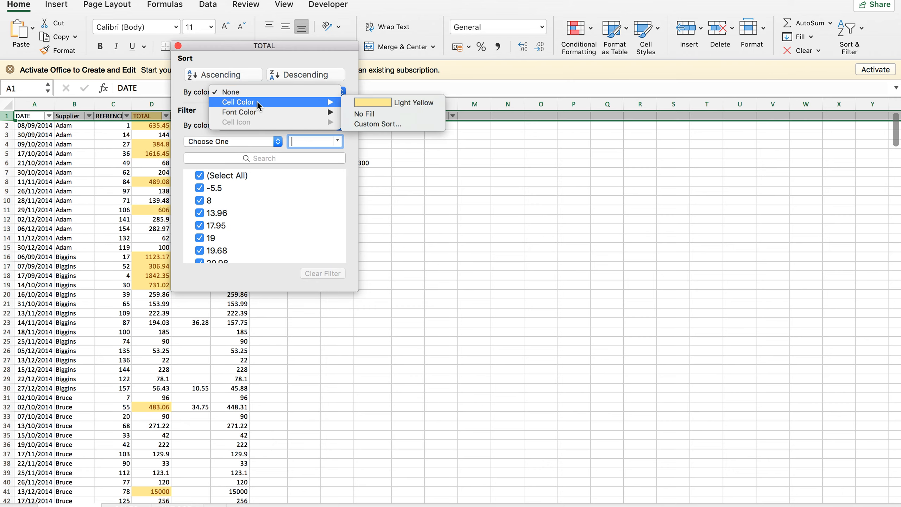
click(367, 102)
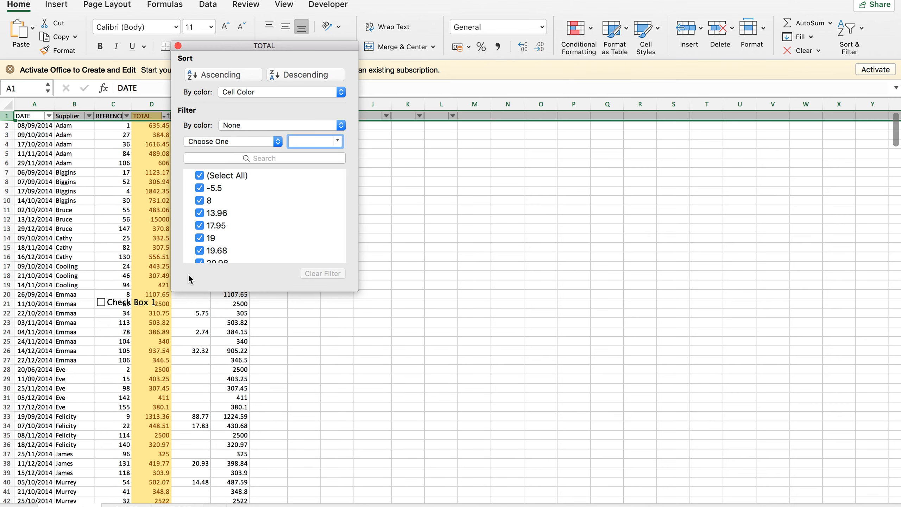
click(429, 169)
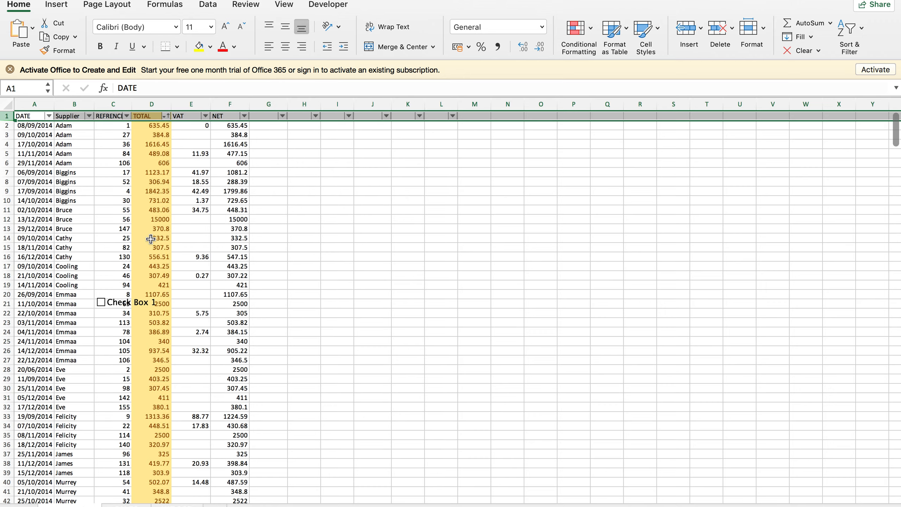
- Examine the sorted TOTAL column, checking where the highlighted cells end and the unfilled ones begin
scroll(151, 205, down, 20)
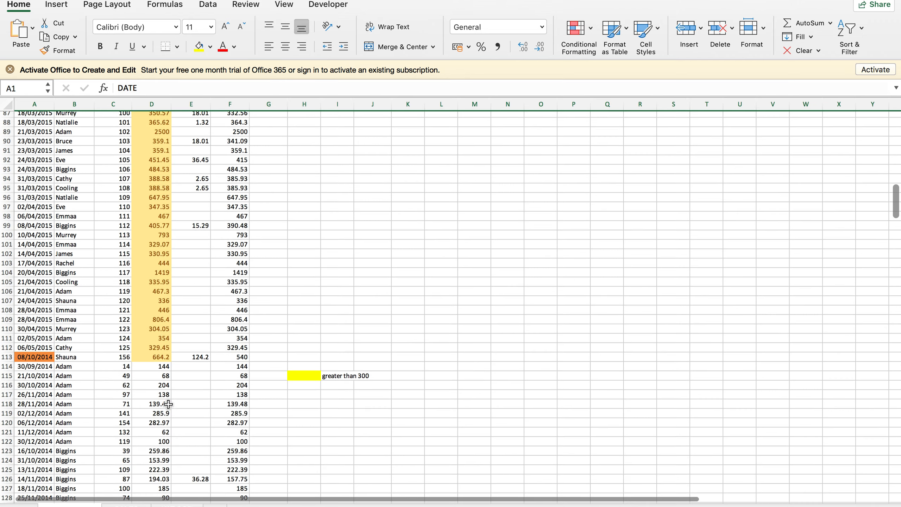
scroll(168, 404, down, 20)
scroll(168, 404, up, 20)
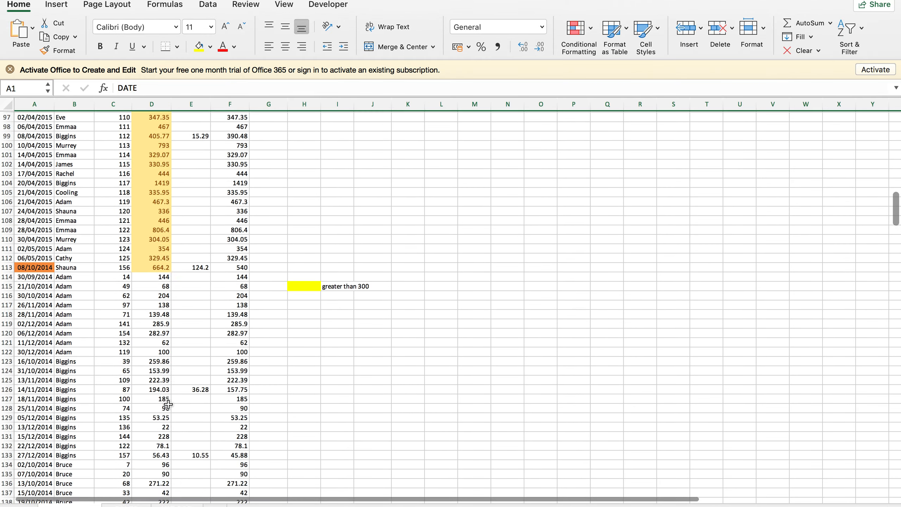
scroll(169, 404, up, 20)
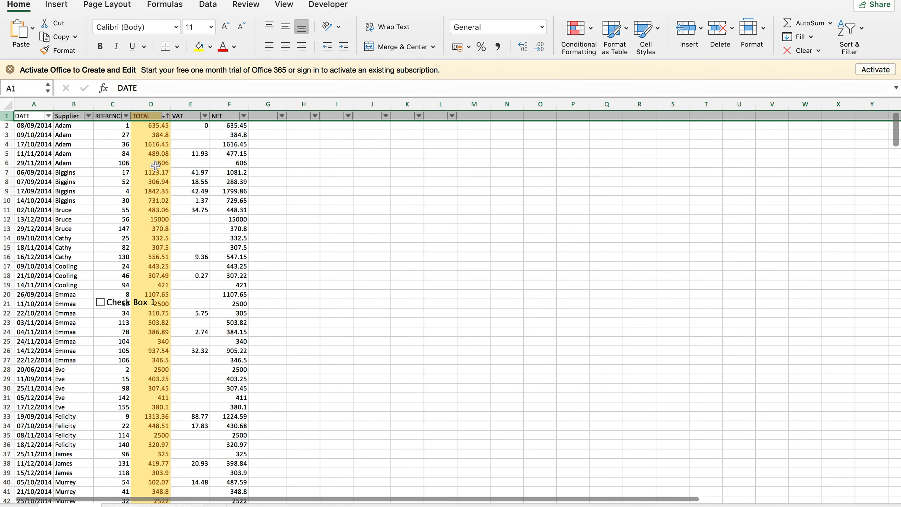
click(155, 166)
drag(150, 129, 140, 413)
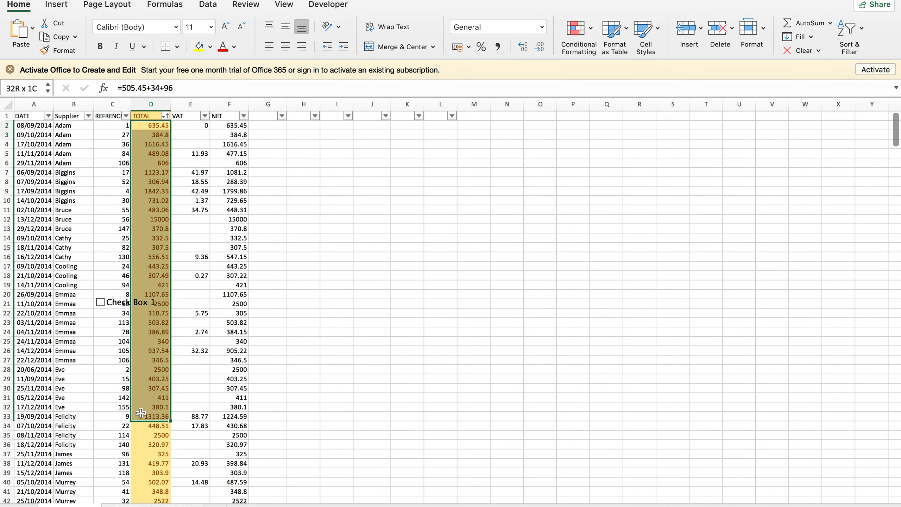
scroll(140, 413, down, 7)
click(140, 413)
scroll(141, 413, down, 15)
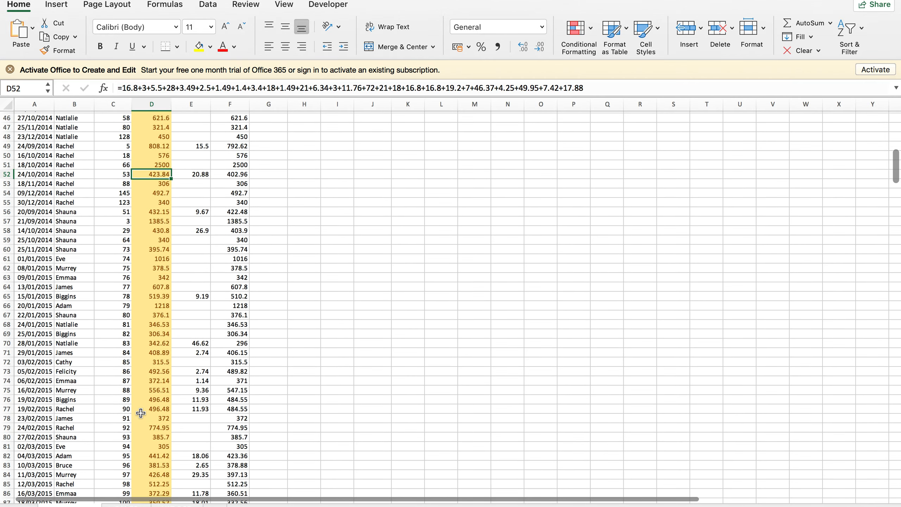
scroll(140, 413, up, 20)
scroll(140, 413, up, 4)
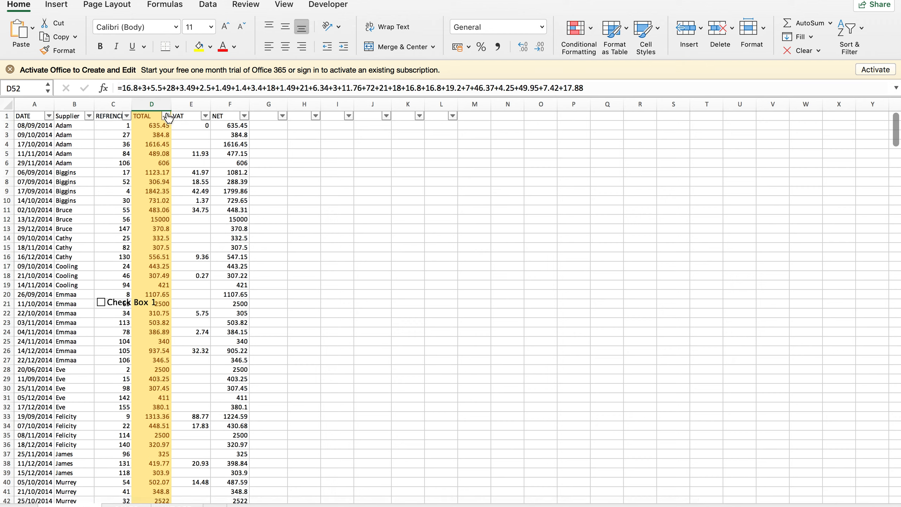
- Sort the table on the TOTAL column by cell colour, with No Fill cells first
click(166, 118)
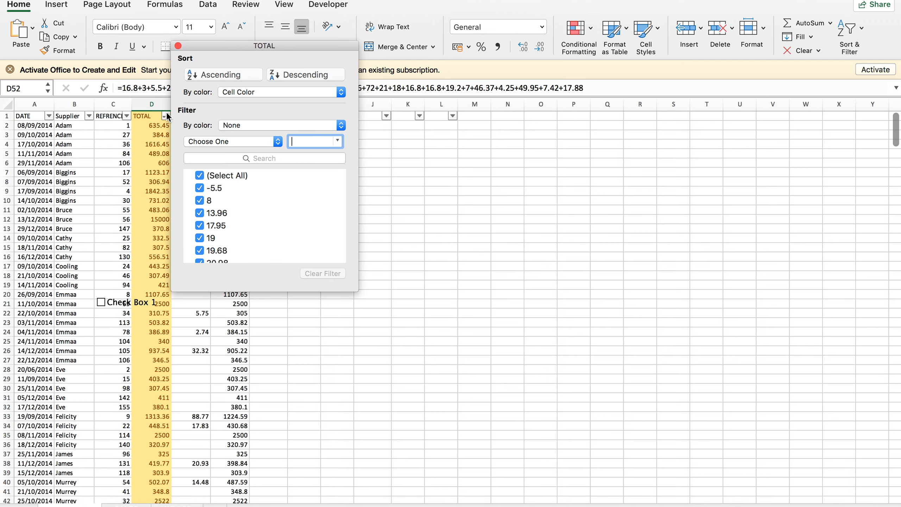
click(288, 93)
mouse_move(318, 106)
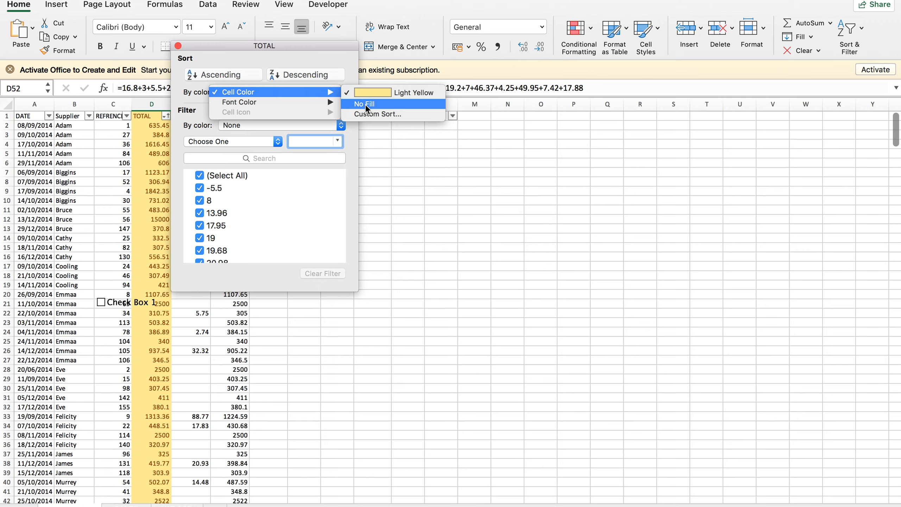
click(365, 104)
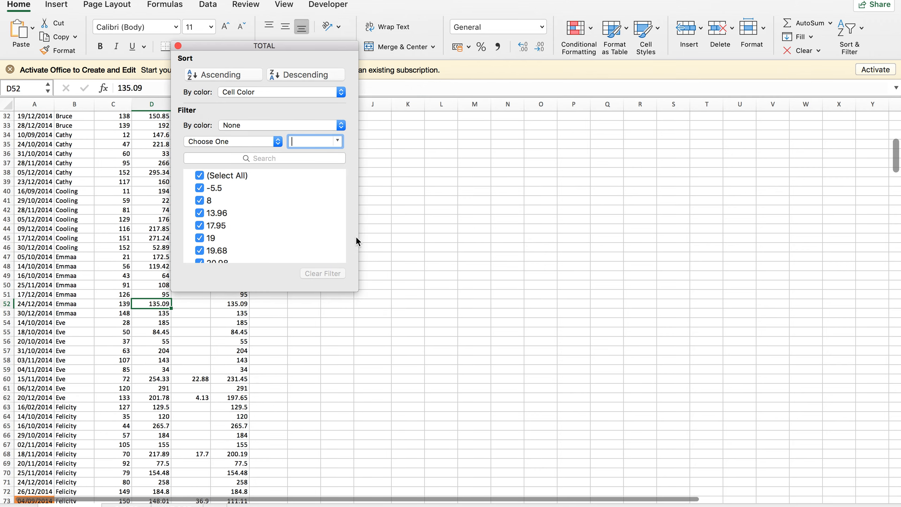
click(399, 220)
scroll(143, 274, down, 20)
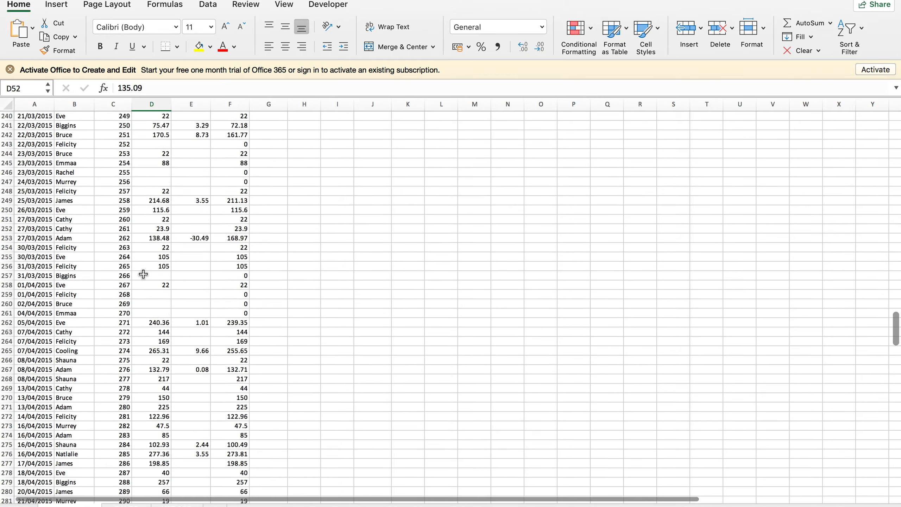
scroll(143, 274, up, 20)
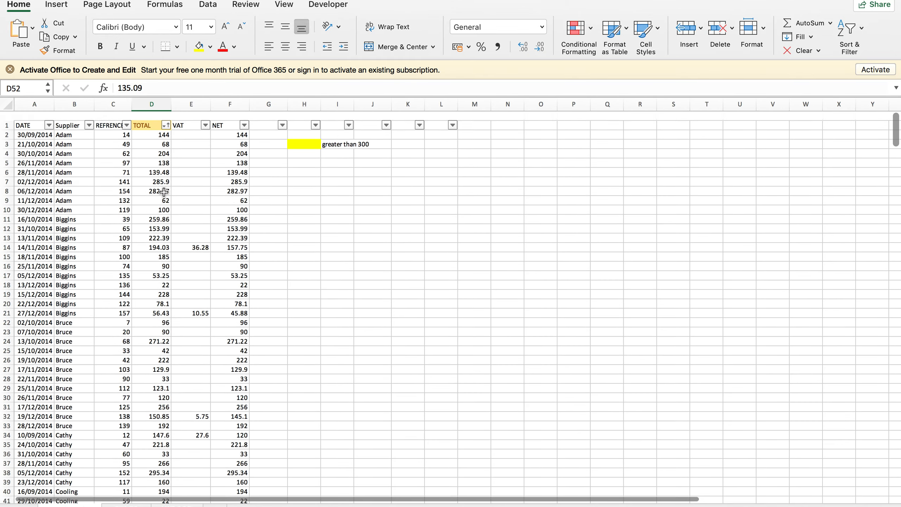
- Turn off filtering for the header row in row 1
click(5, 115)
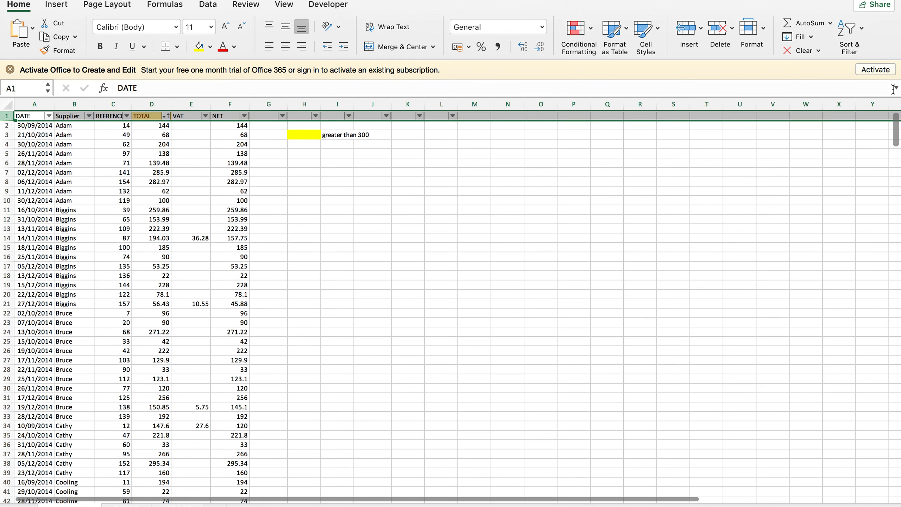
click(846, 35)
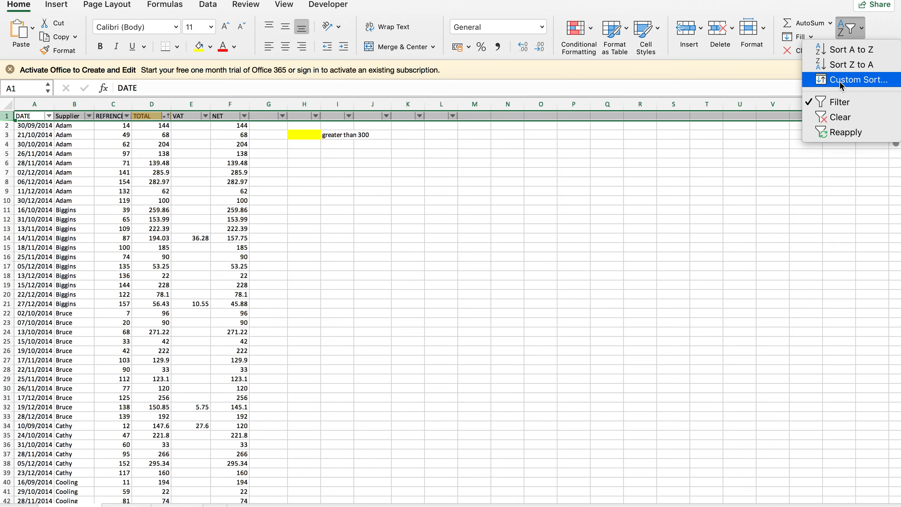
click(844, 99)
click(366, 242)
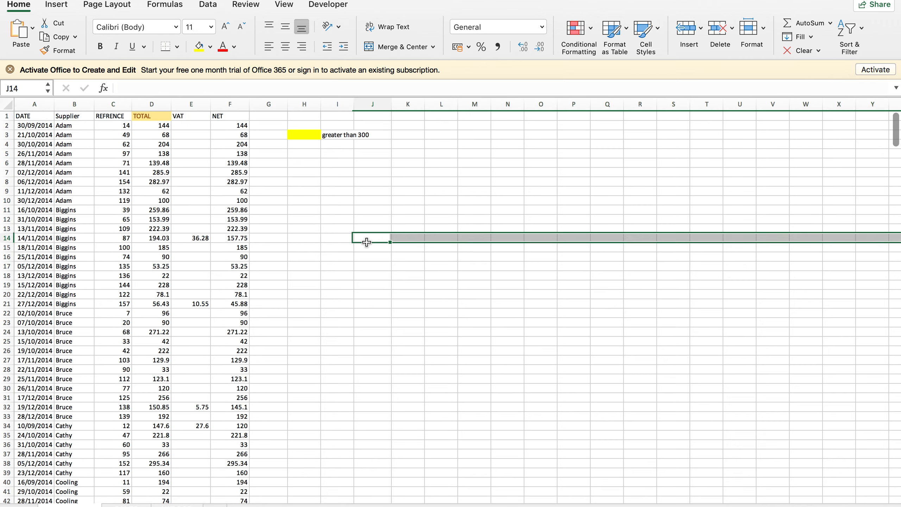
- Look through the sorted table down to its last entries, checking the order of the TOTAL column
scroll(173, 253, down, 5)
scroll(172, 254, up, 5)
scroll(172, 254, down, 20)
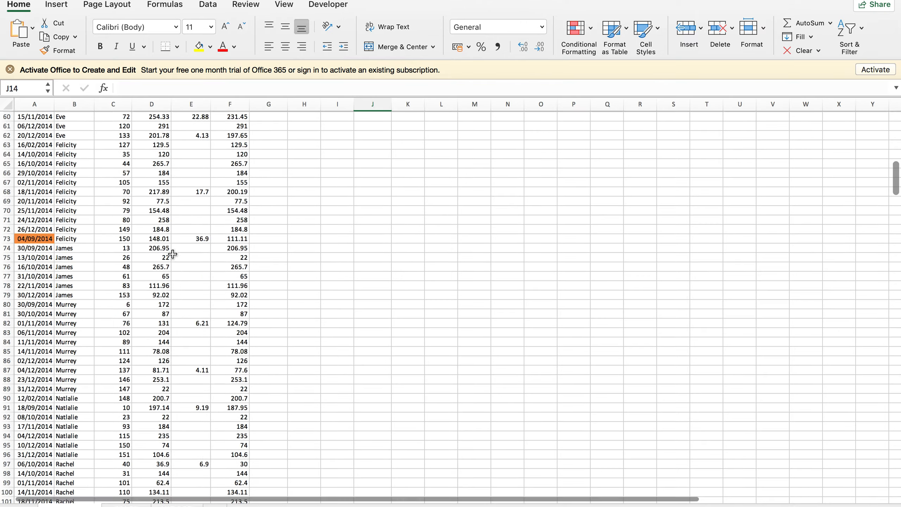
scroll(173, 253, up, 20)
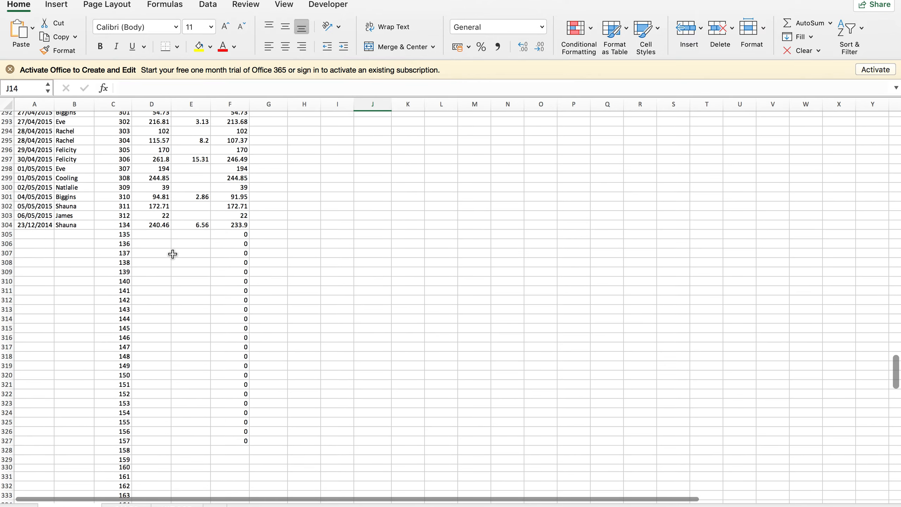
scroll(173, 253, up, 20)
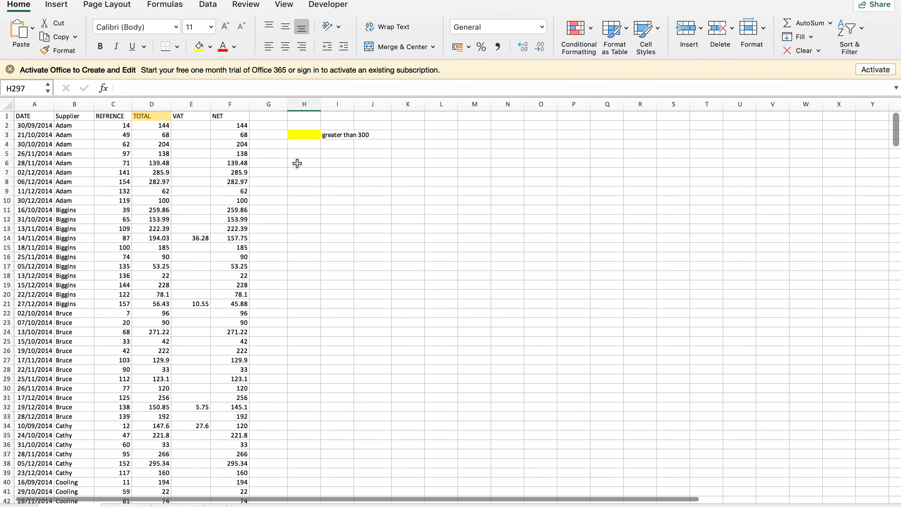
click(330, 158)
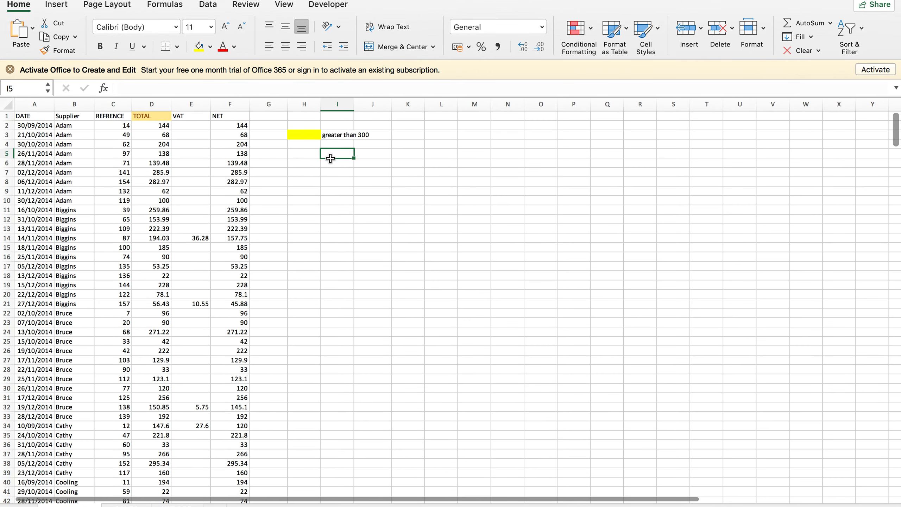
- Highlight duplicate values in the TOTAL column with a conditional formatting rule using Green Fill with Dark Green Text
click(149, 103)
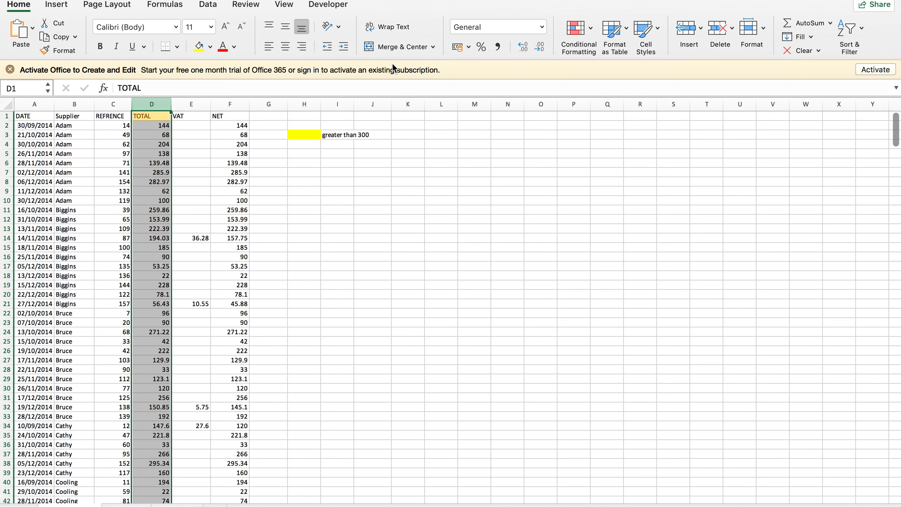
click(577, 30)
mouse_move(610, 70)
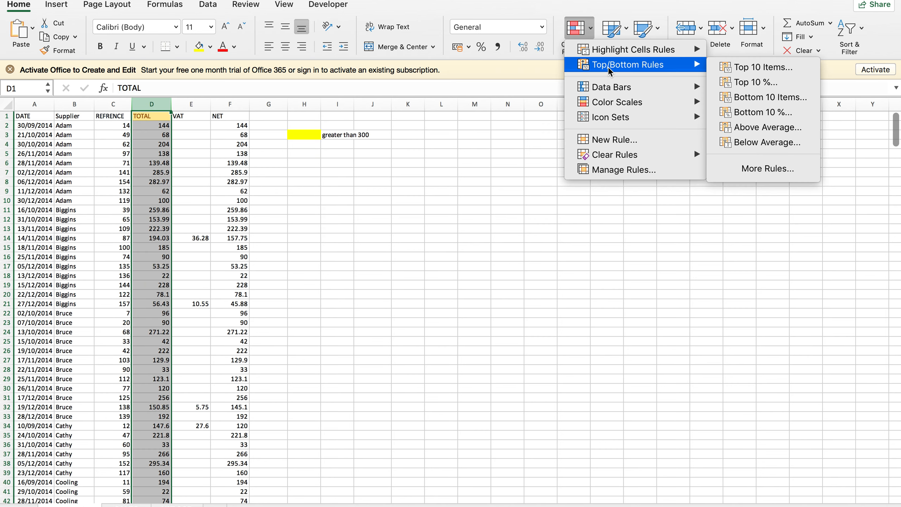
mouse_move(676, 53)
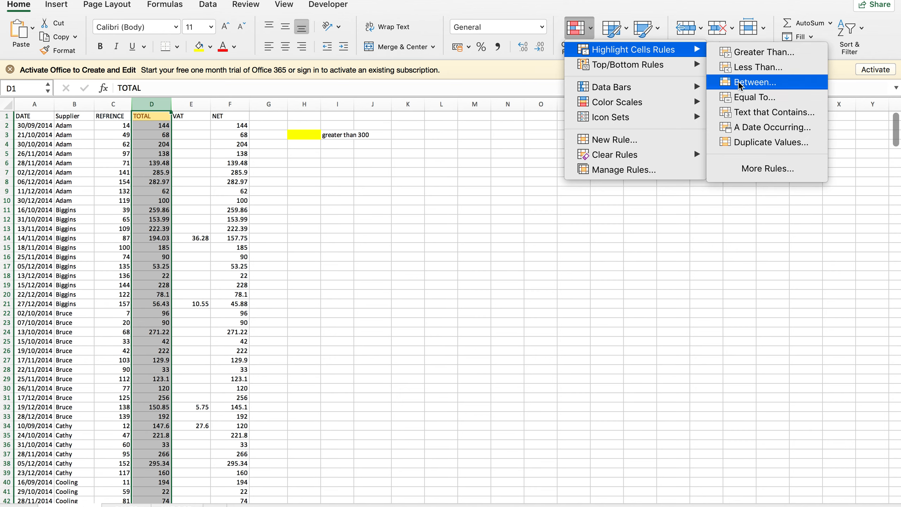
click(748, 146)
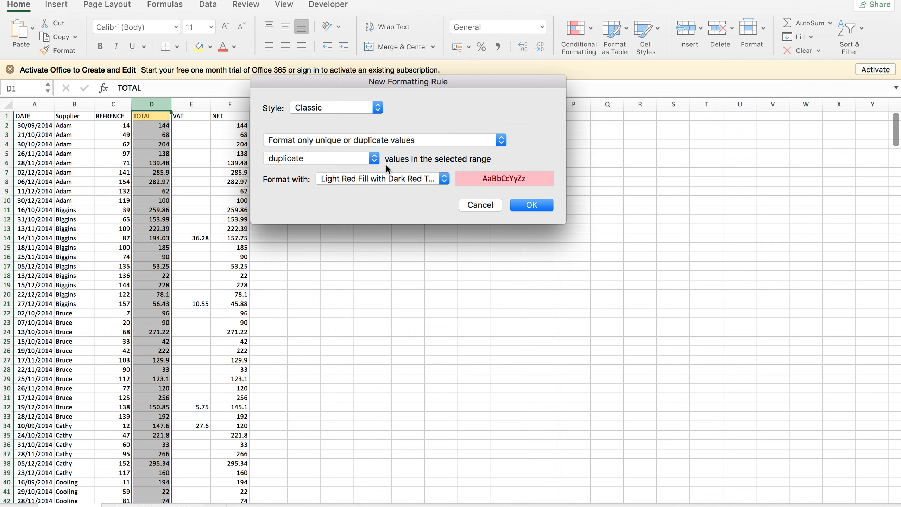
click(386, 179)
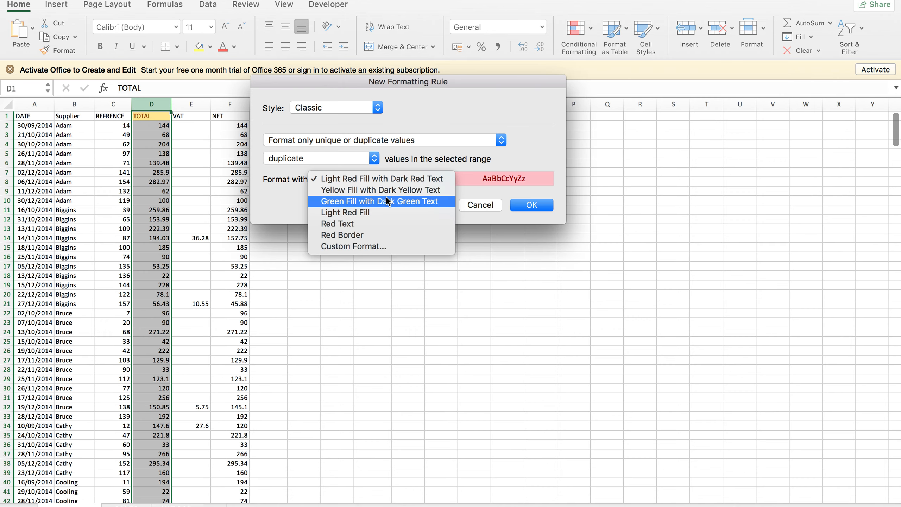
click(386, 196)
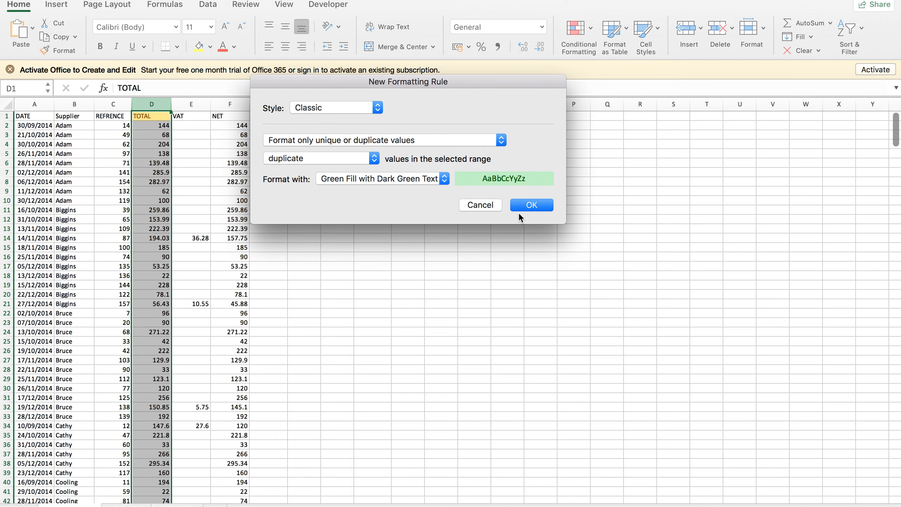
click(531, 205)
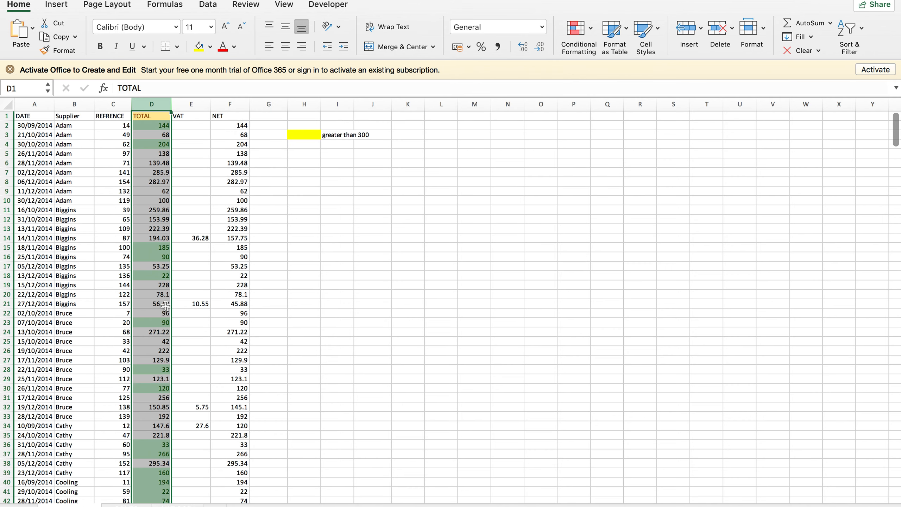
- Add a legend entry with a light green fill in H4 and the label "dupliccate" in I4
click(314, 142)
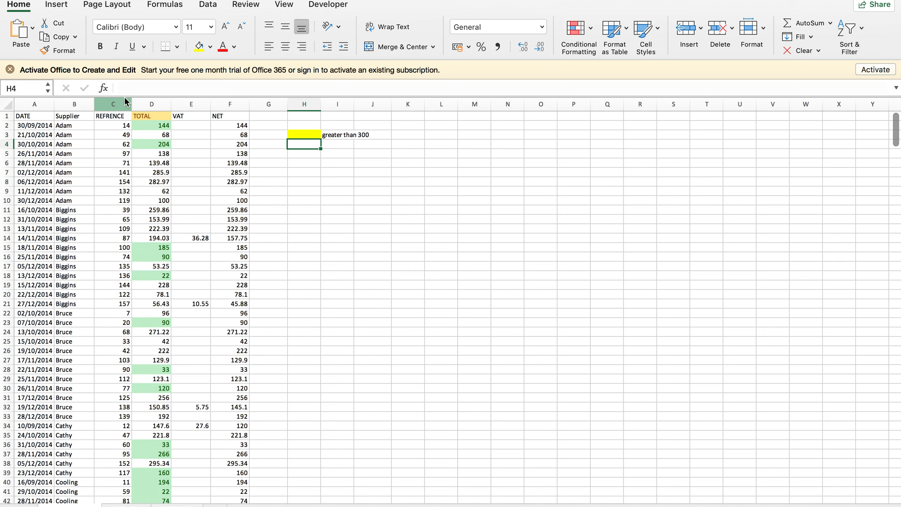
click(210, 48)
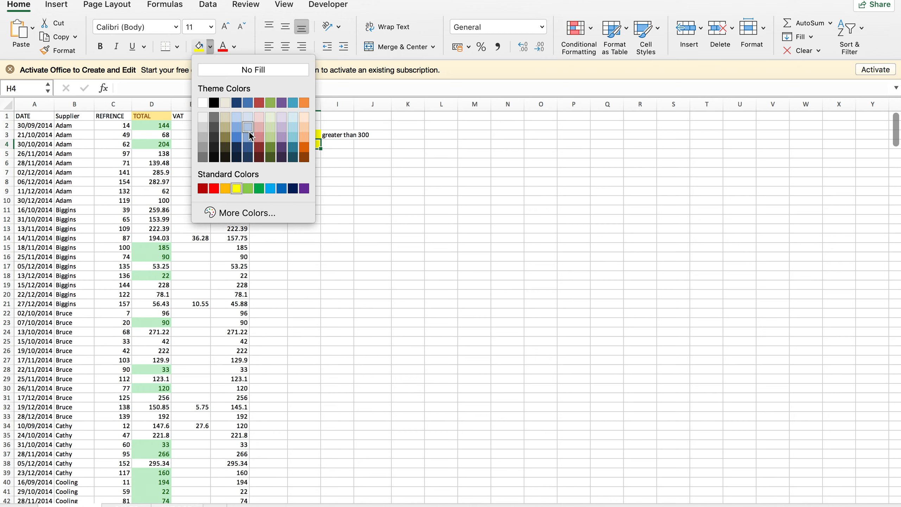
click(248, 187)
click(345, 149)
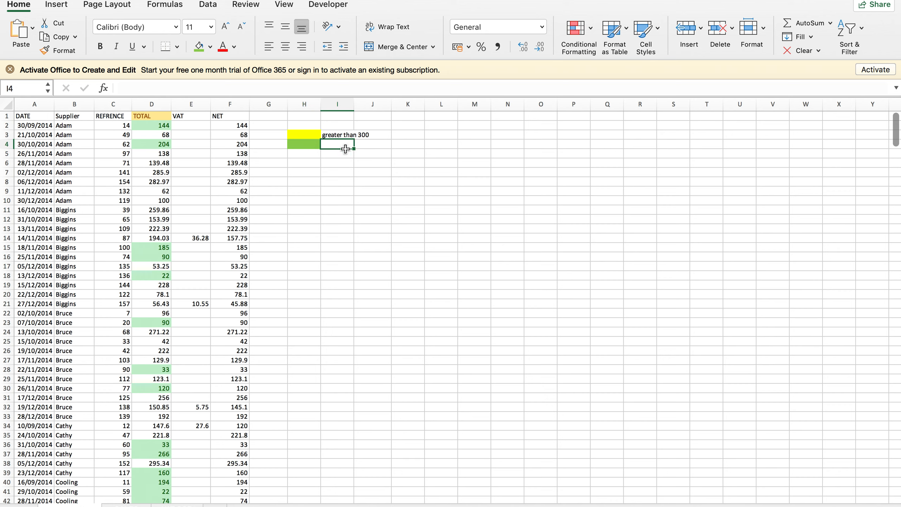
text(dupliccate)
key(Return)
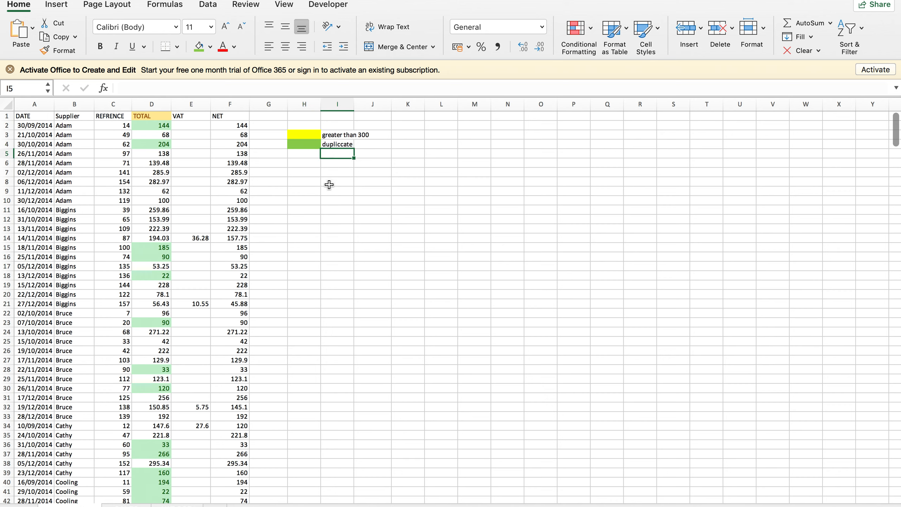
click(327, 183)
click(347, 144)
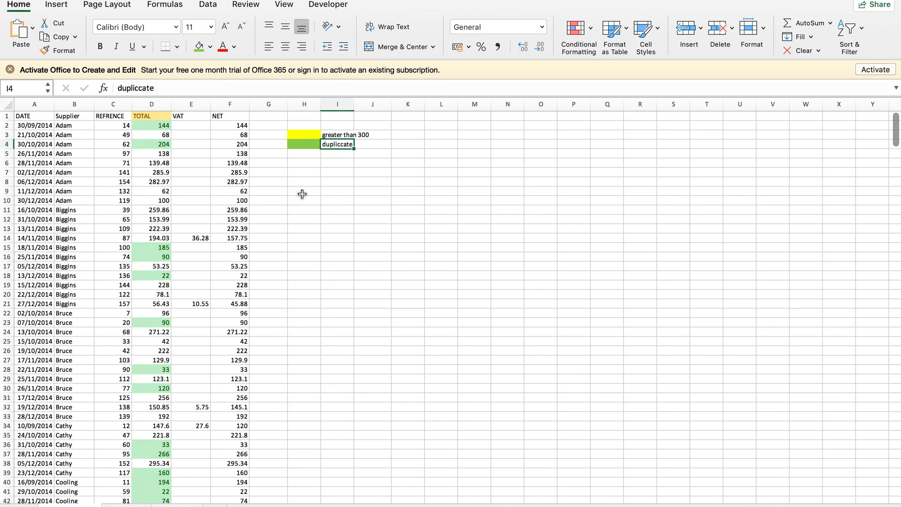
- Look through the TOTAL column down to its end, checking which amounts are highlighted as duplicates
click(150, 322)
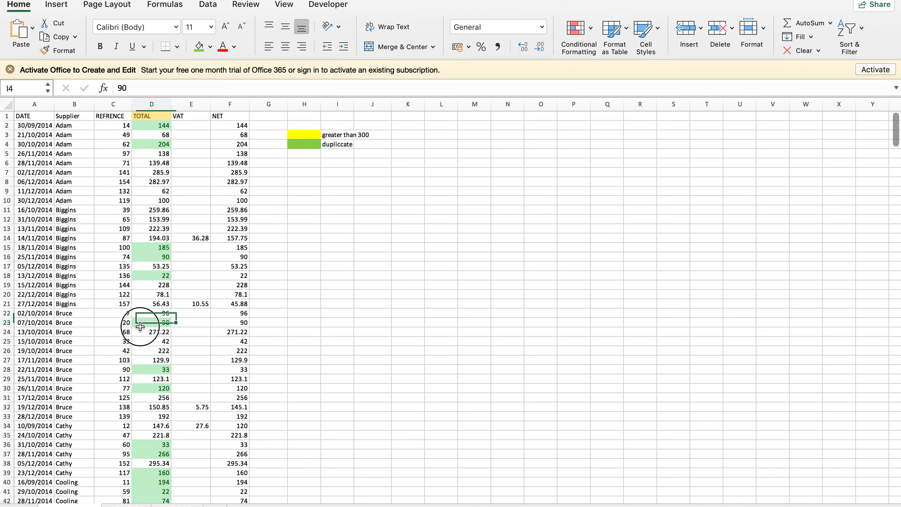
click(166, 257)
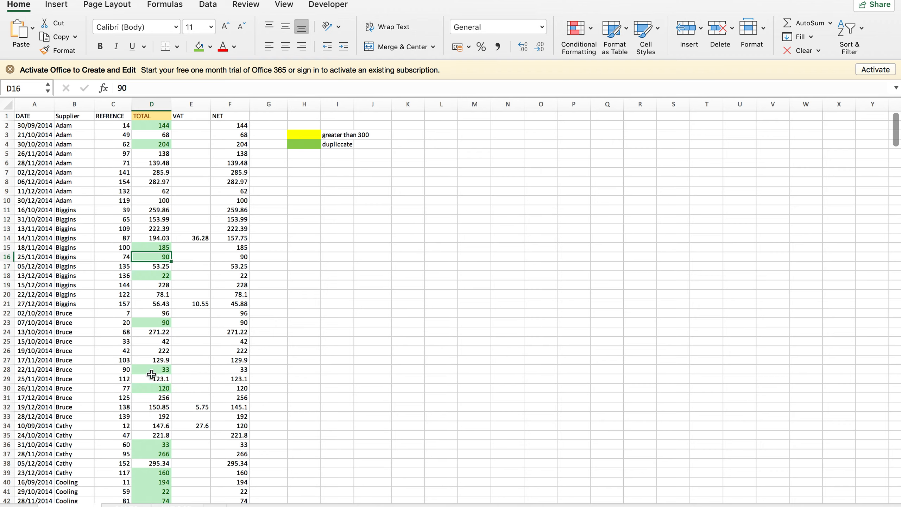
scroll(156, 340, down, 20)
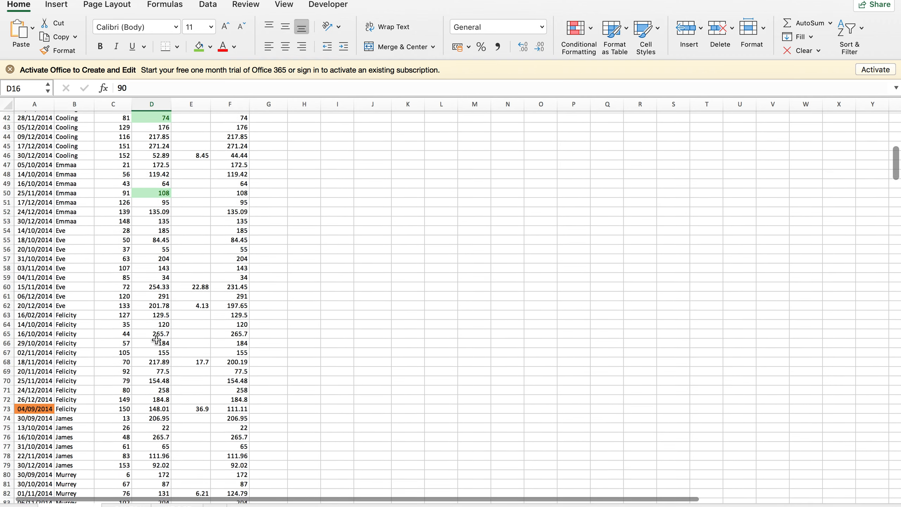
scroll(156, 340, down, 20)
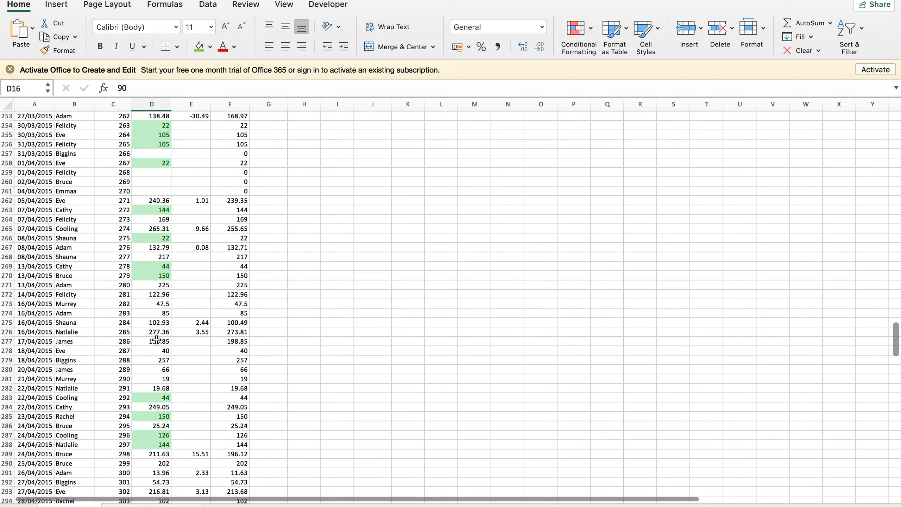
scroll(156, 340, up, 20)
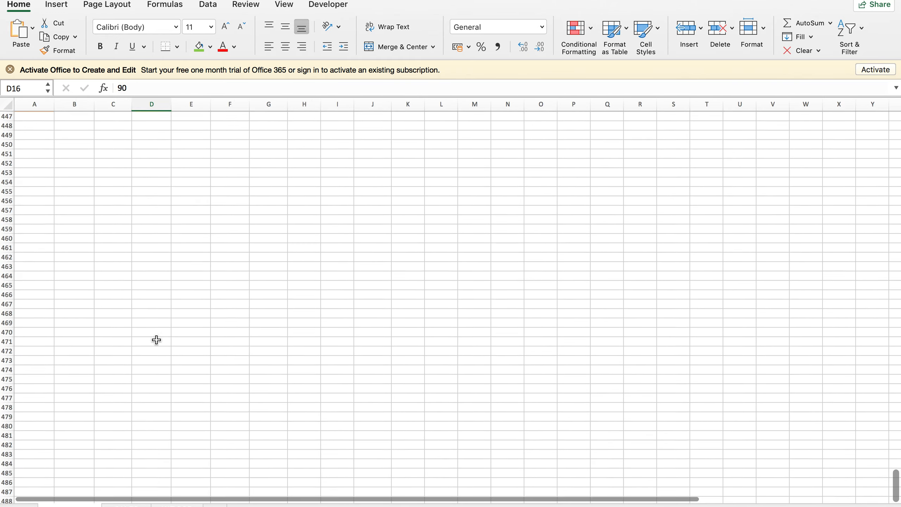
scroll(159, 453, up, 20)
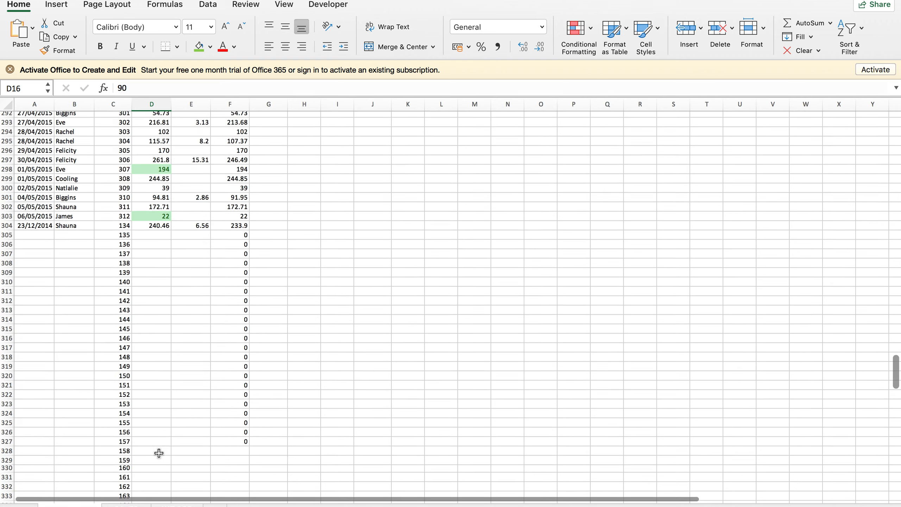
scroll(159, 453, up, 20)
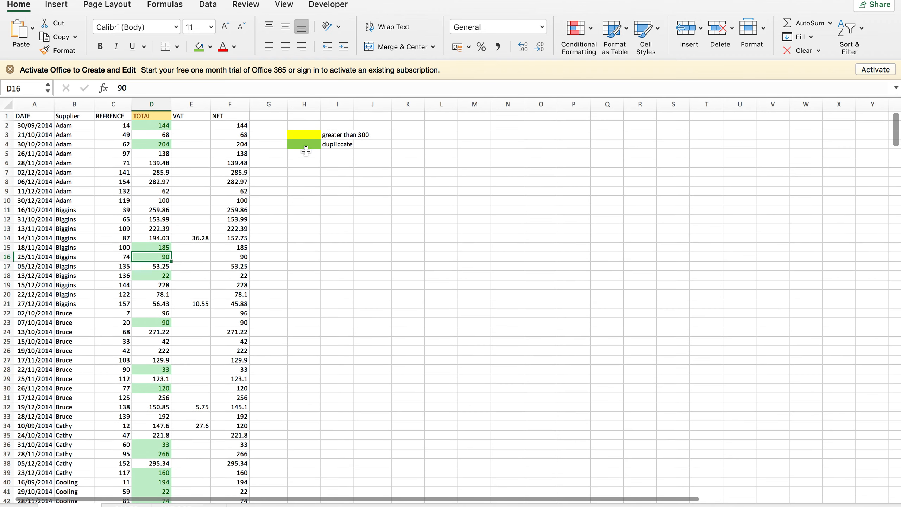
- Highlight above-average values in the TOTAL column with a conditional formatting rule using Light Red Fill with Dark Red Text
click(306, 150)
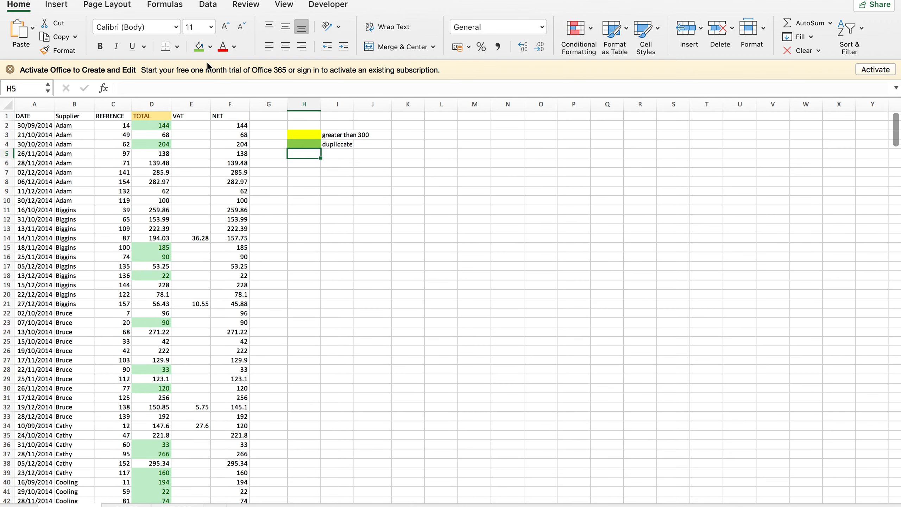
click(159, 103)
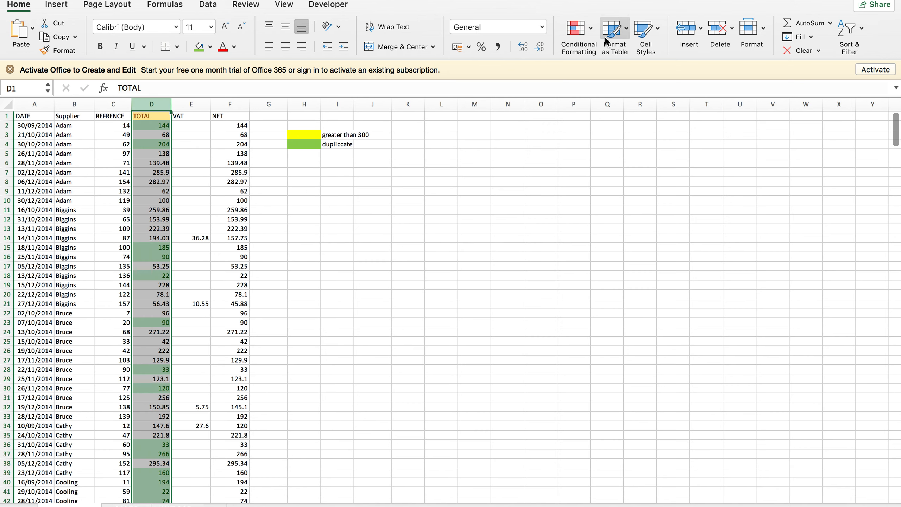
click(582, 35)
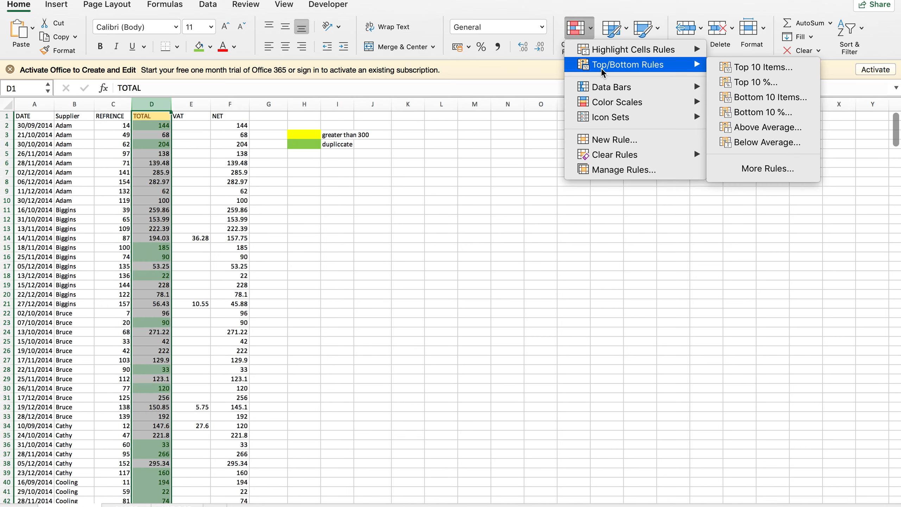
click(797, 130)
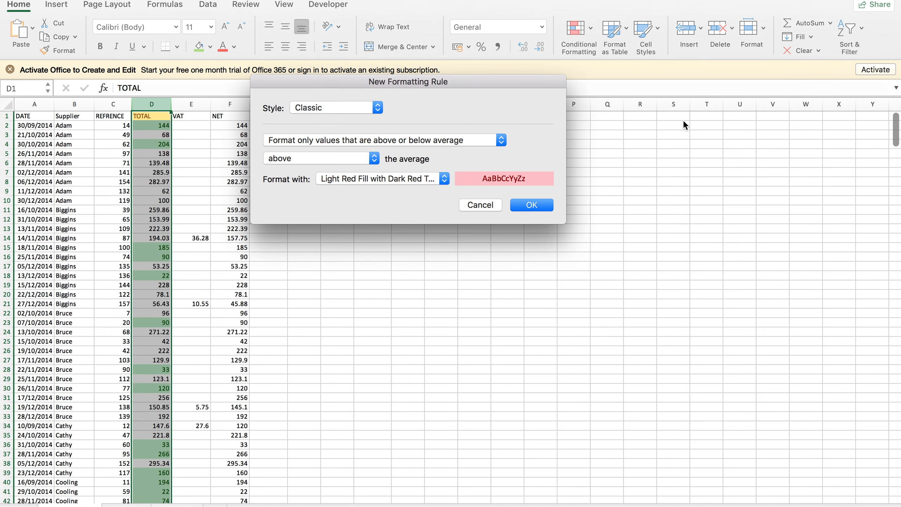
click(356, 174)
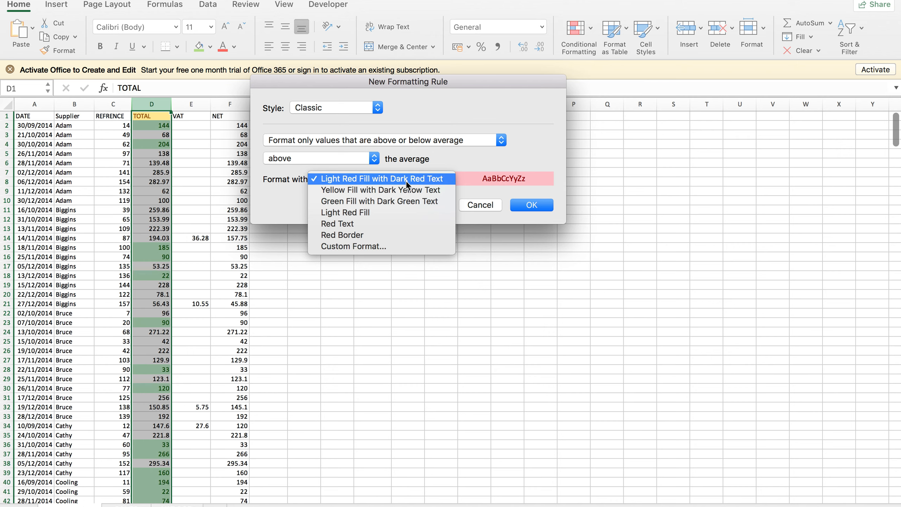
click(508, 173)
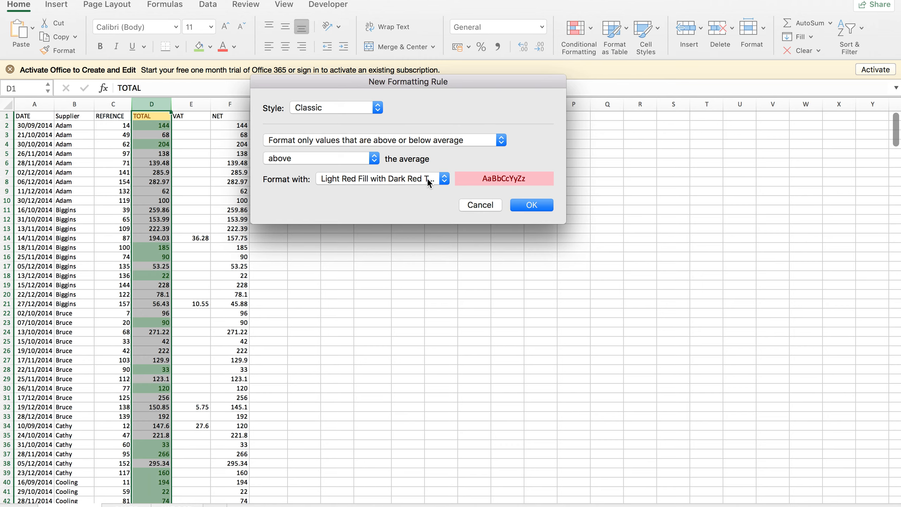
click(527, 205)
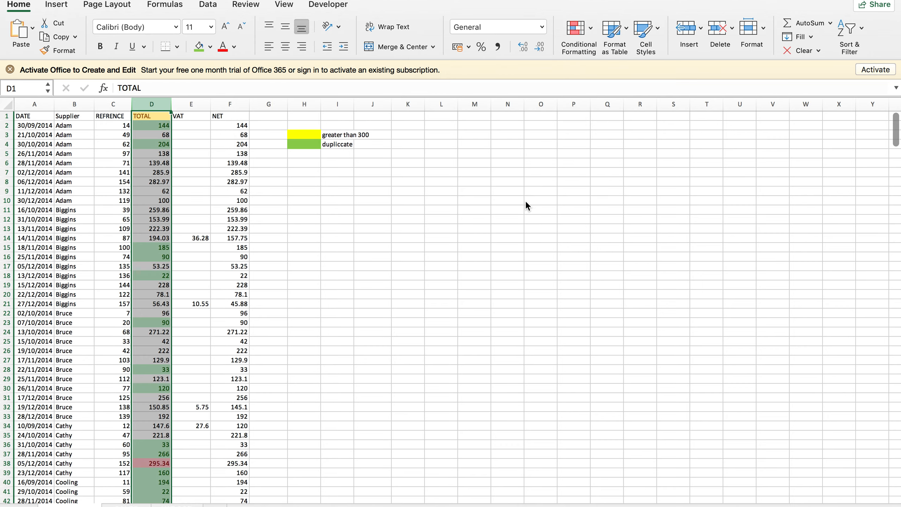
- Examine the TOTAL column throughout the table, checking which amounts are highlighted as above average
scroll(218, 253, down, 6)
scroll(218, 252, down, 4)
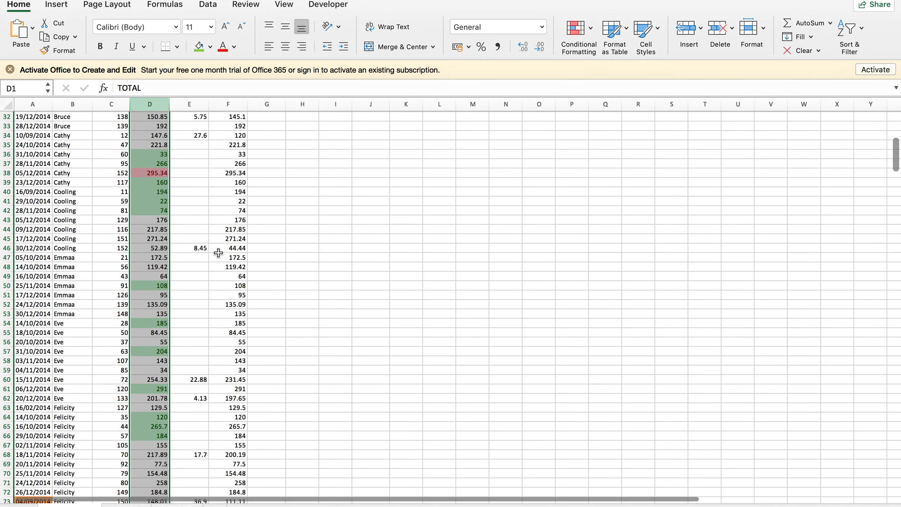
click(218, 248)
click(154, 173)
scroll(209, 217, down, 18)
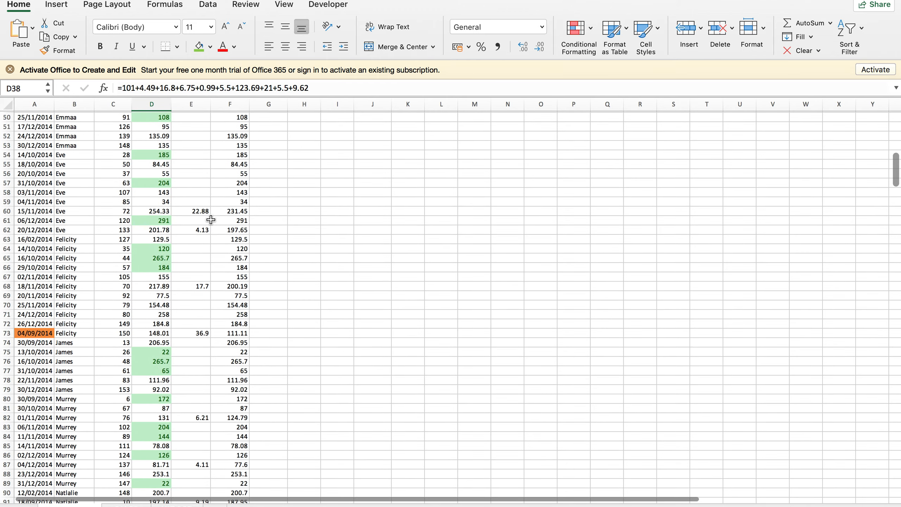
scroll(211, 220, down, 15)
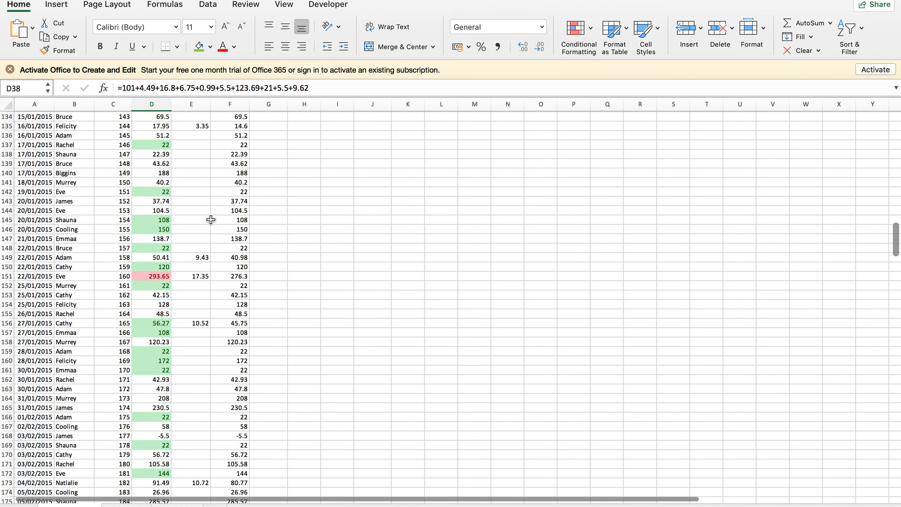
scroll(277, 307, down, 20)
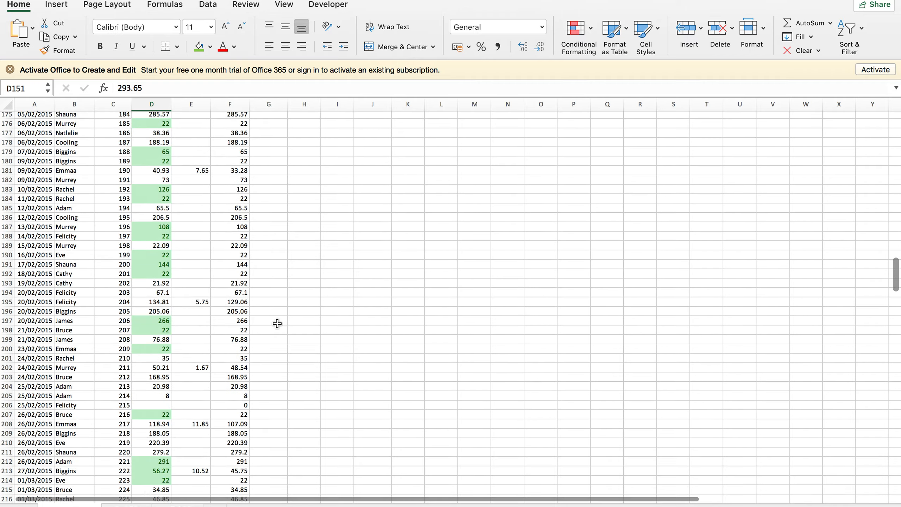
scroll(277, 324, down, 20)
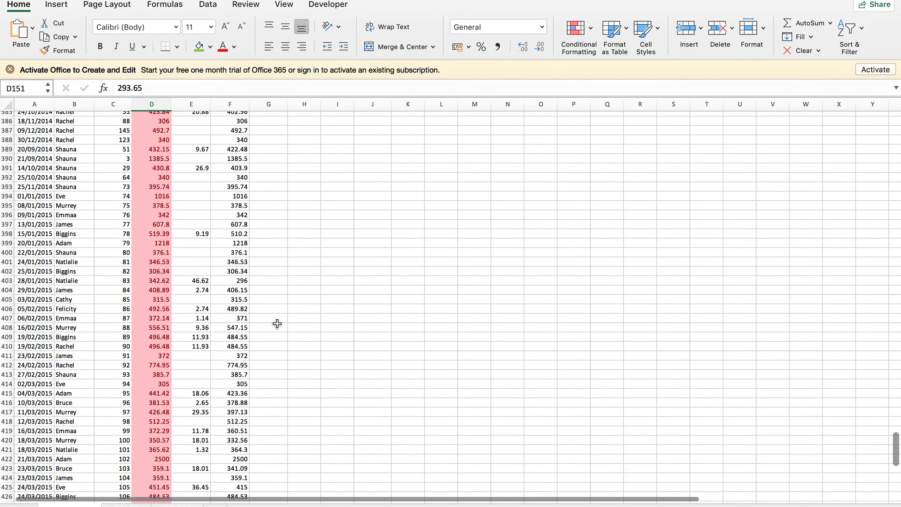
scroll(277, 323, up, 10)
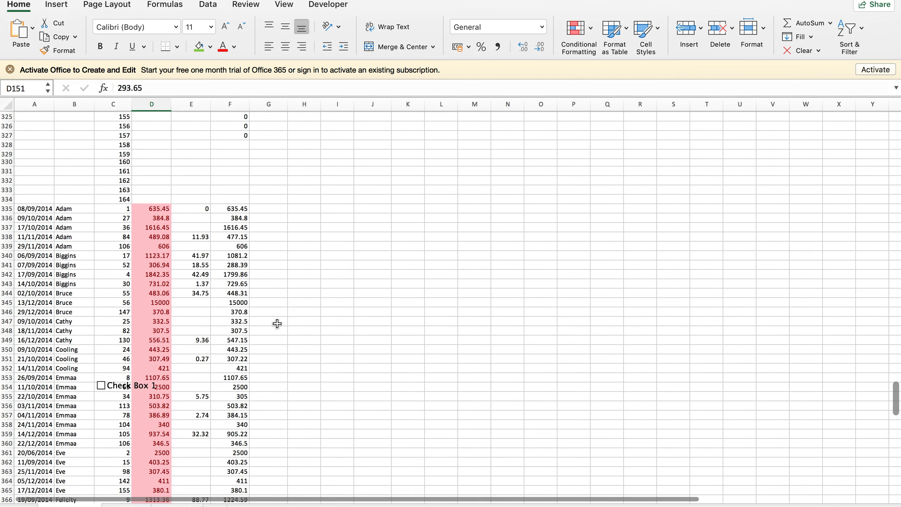
scroll(277, 323, down, 20)
scroll(277, 323, down, 9)
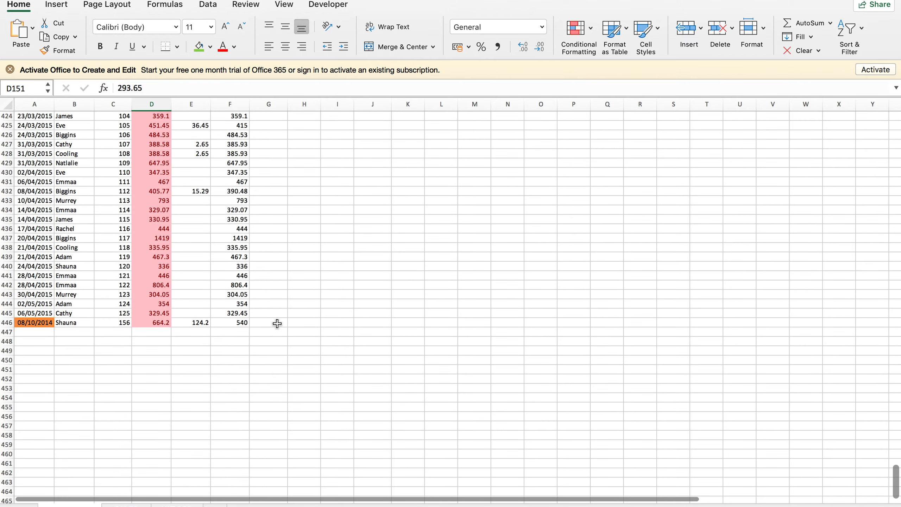
scroll(277, 323, up, 20)
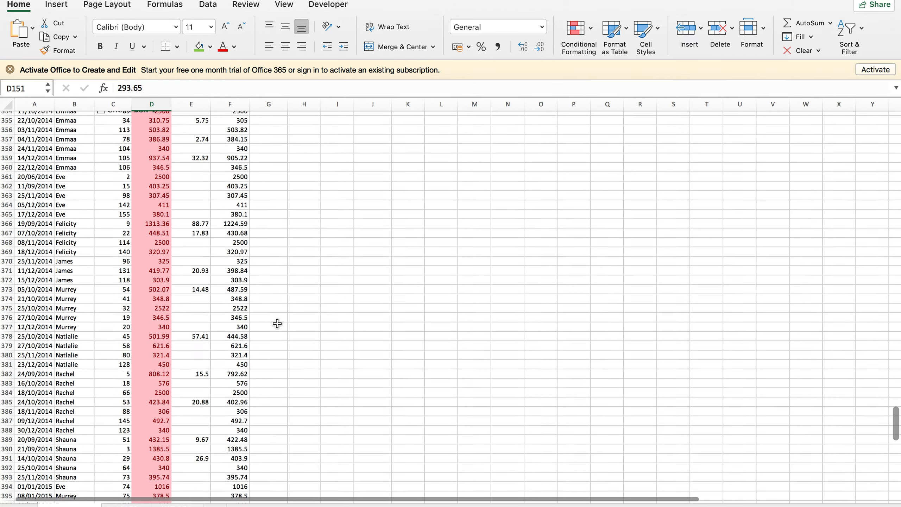
scroll(277, 323, up, 6)
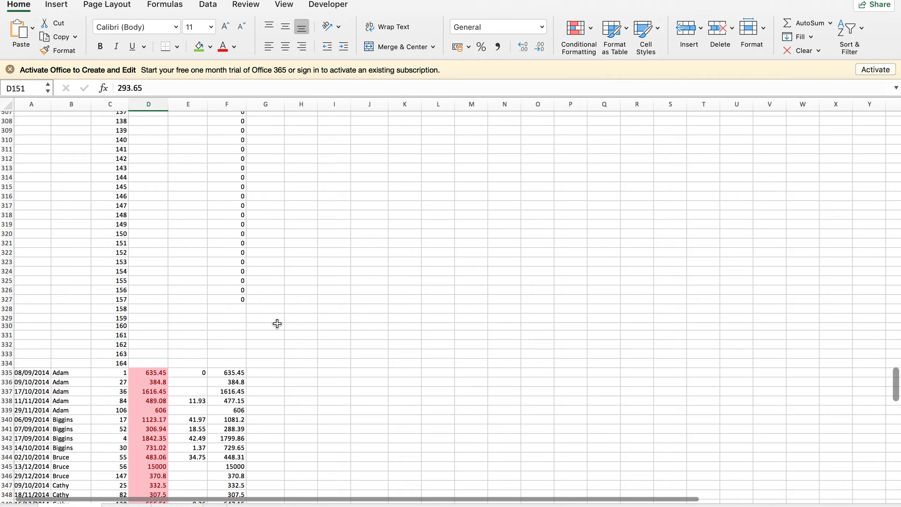
- Add a legend entry with a red fill in H5 and the label "above average" in I5
scroll(277, 323, down, 20)
scroll(277, 323, up, 20)
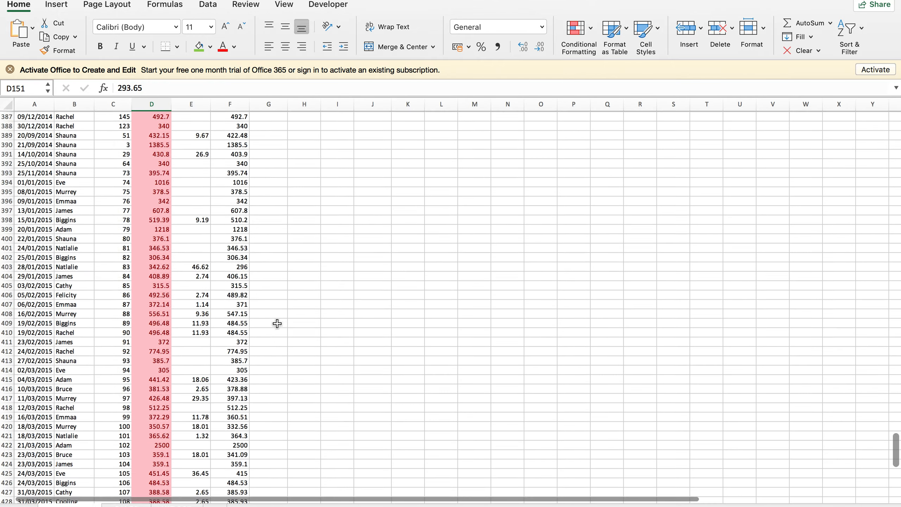
scroll(277, 323, right, 1)
scroll(277, 323, right, 1)
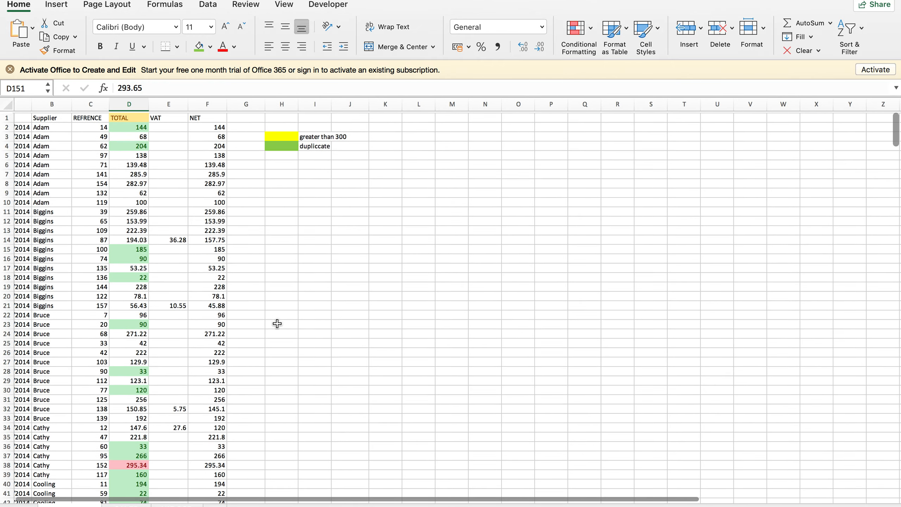
click(279, 165)
click(280, 145)
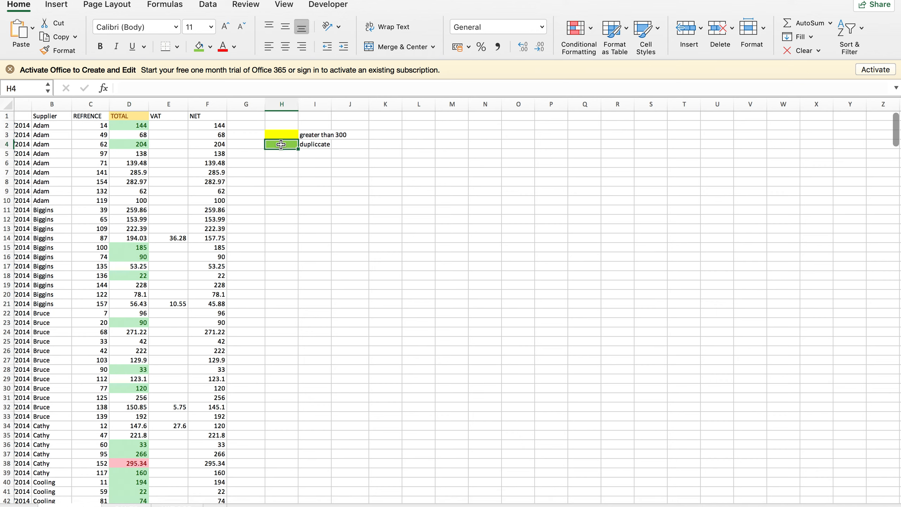
click(280, 155)
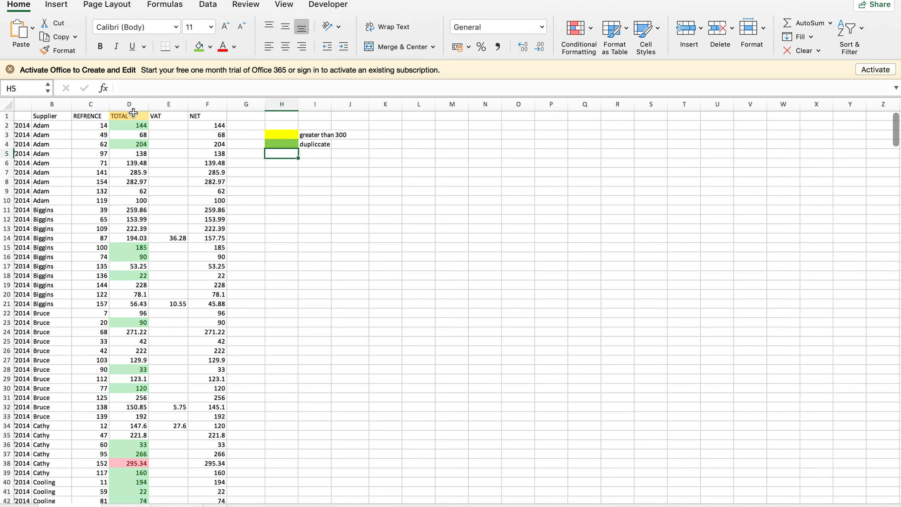
click(210, 47)
click(215, 188)
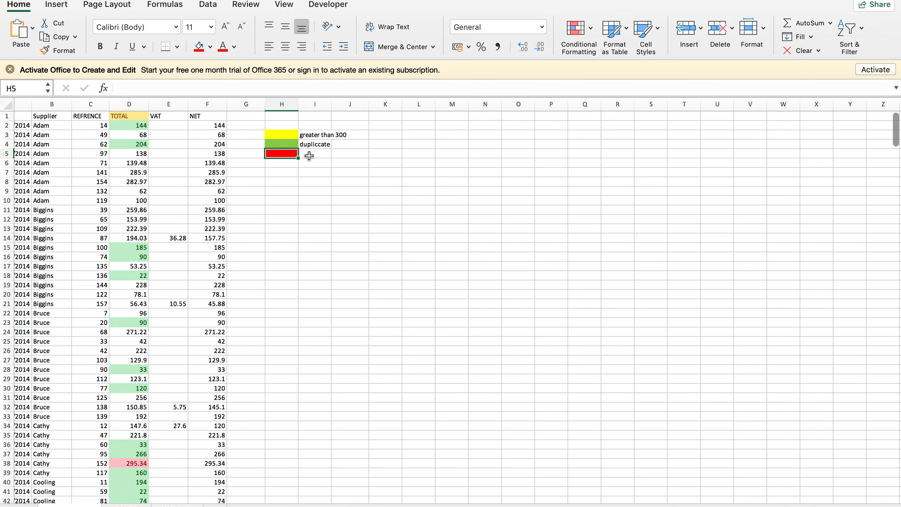
click(313, 155)
text(above a)
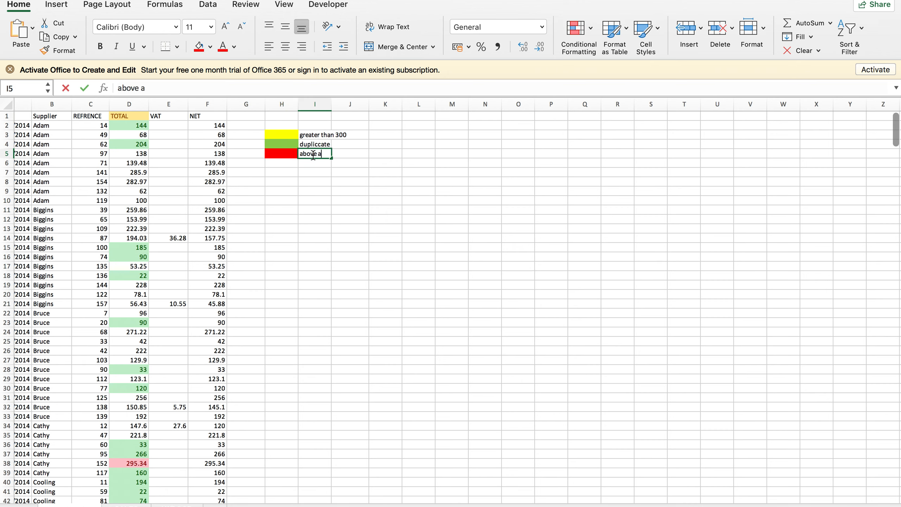
text(verage)
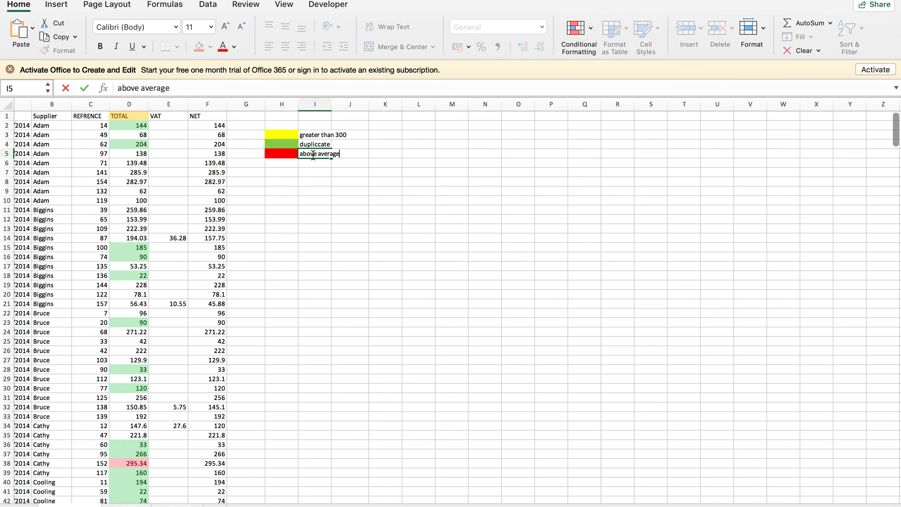
click(330, 201)
- Clear all formatting from the TOTAL column, keeping its amounts
click(150, 202)
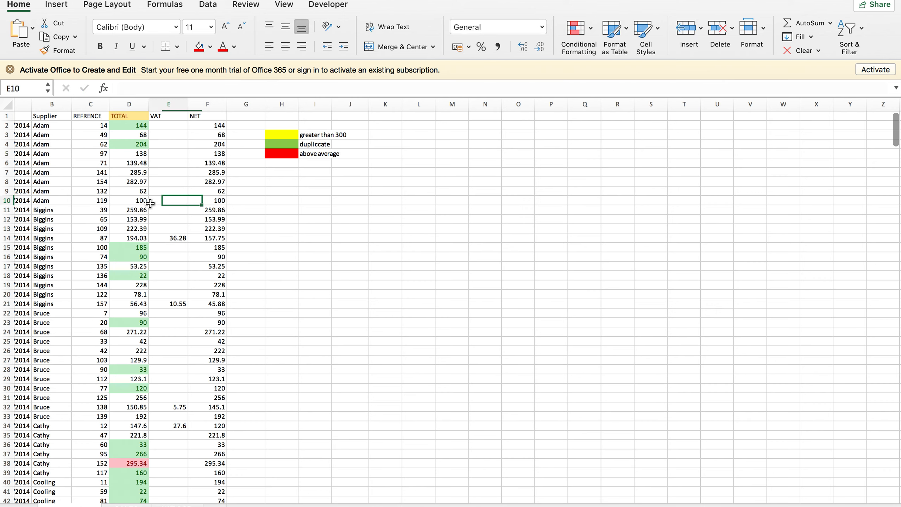
click(145, 105)
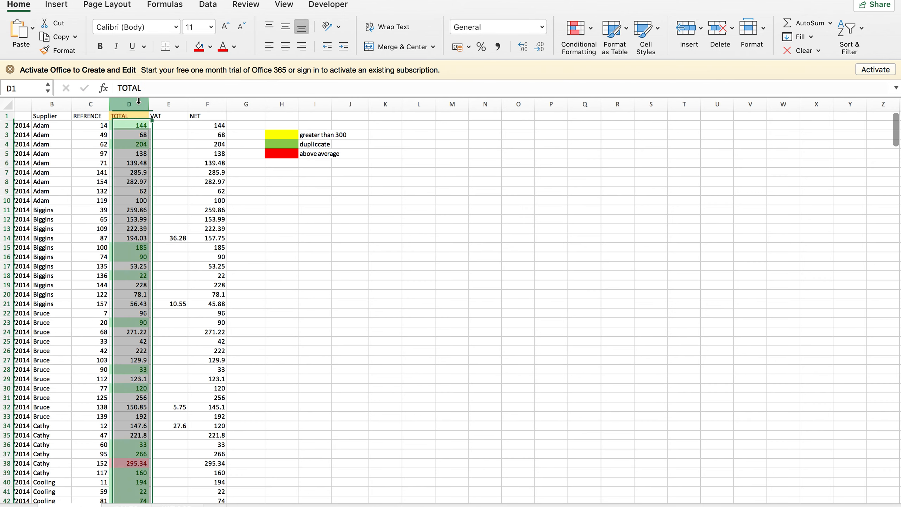
click(810, 52)
click(818, 85)
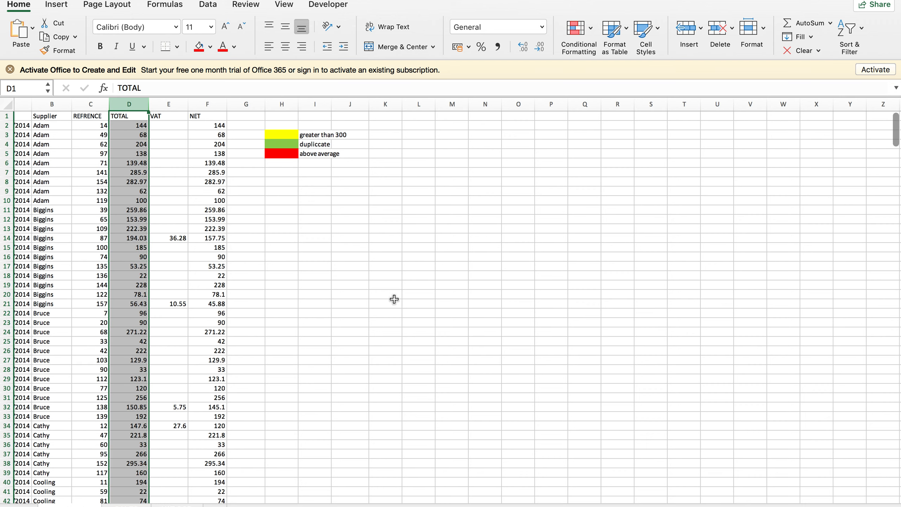
click(394, 298)
- Remove the colour legend beside the table from columns H and I
drag(268, 125, 420, 237)
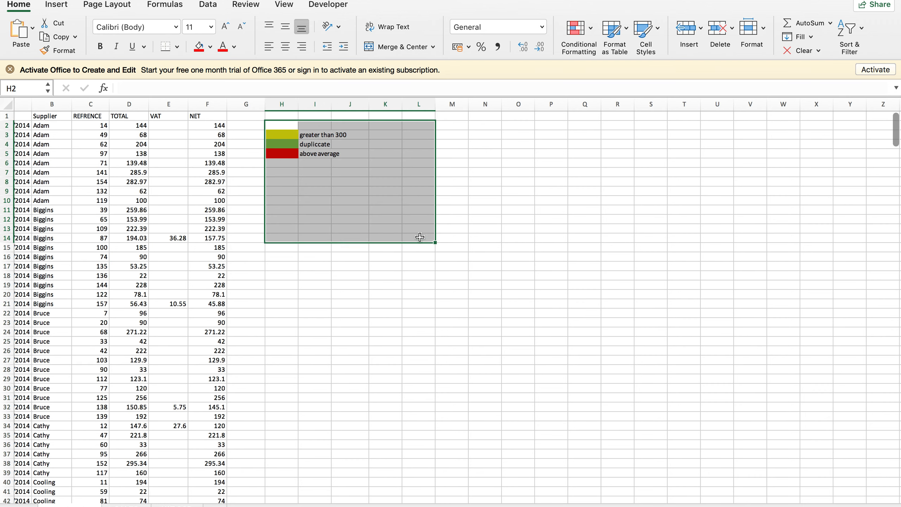
right_click(284, 105)
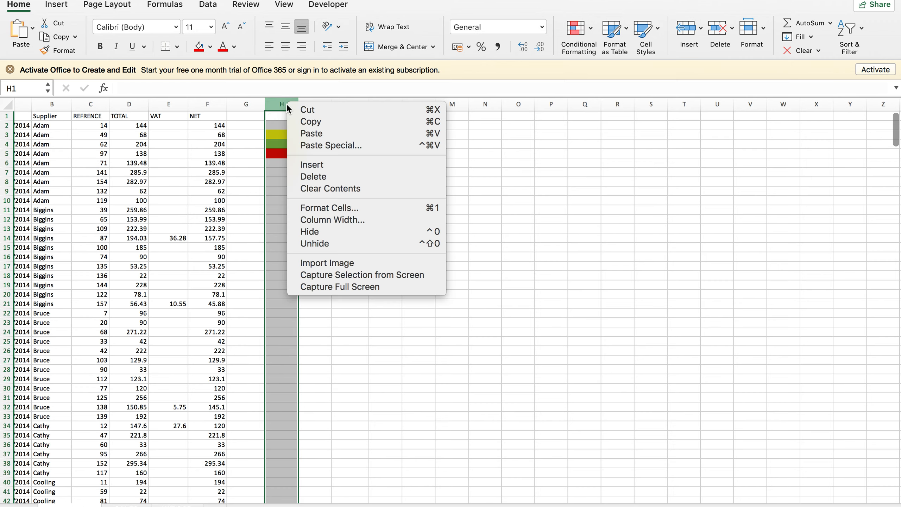
click(232, 179)
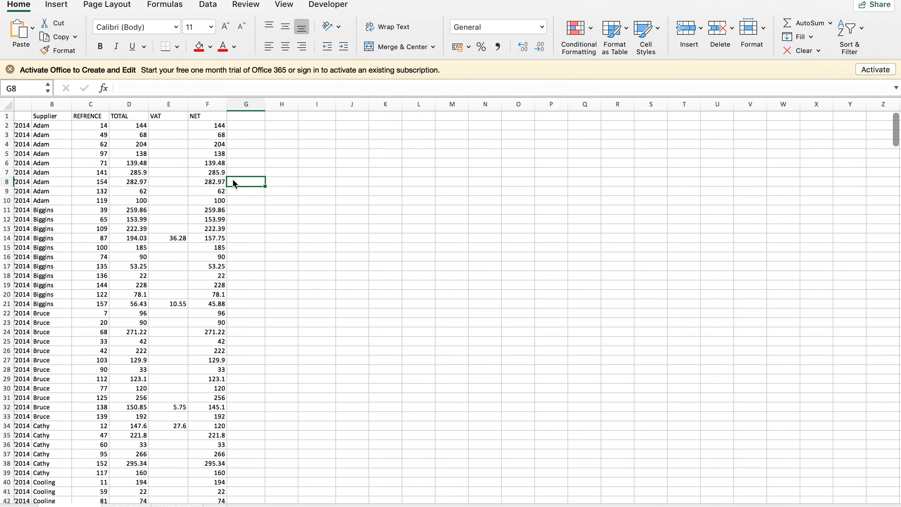
scroll(237, 220, down, 10)
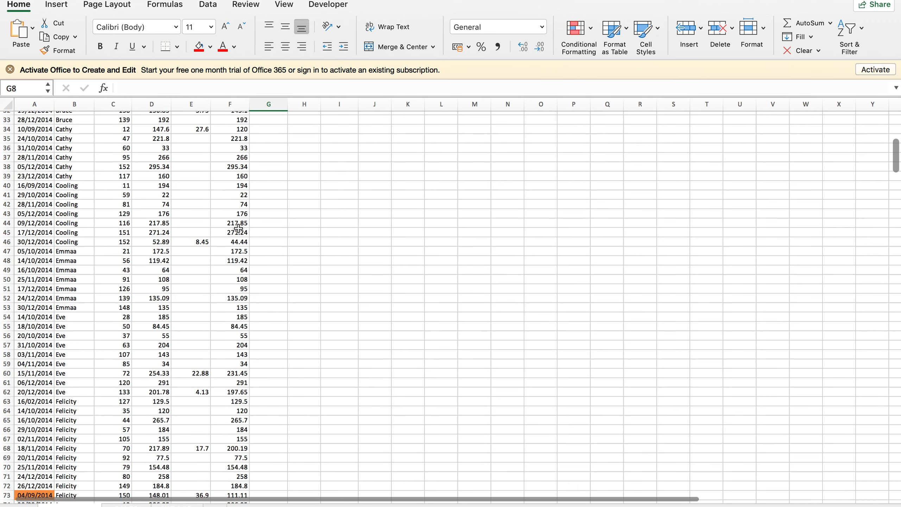
scroll(238, 228, up, 8)
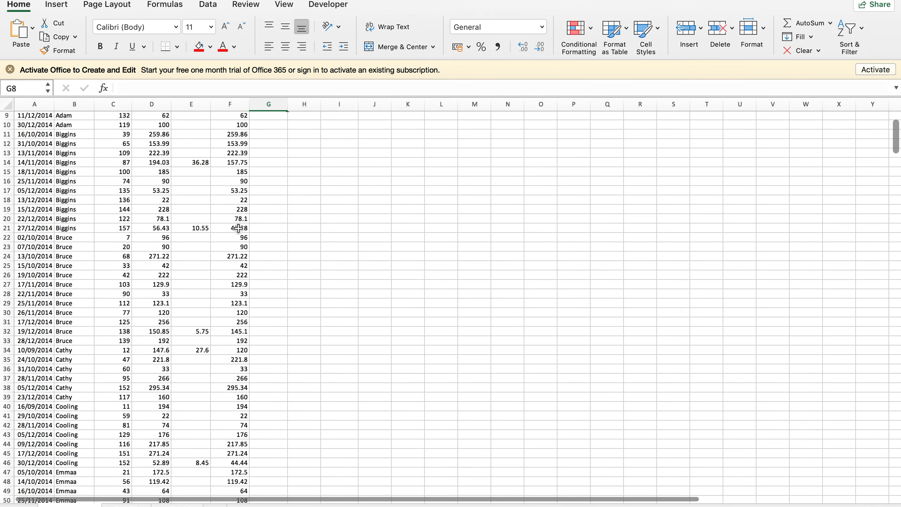